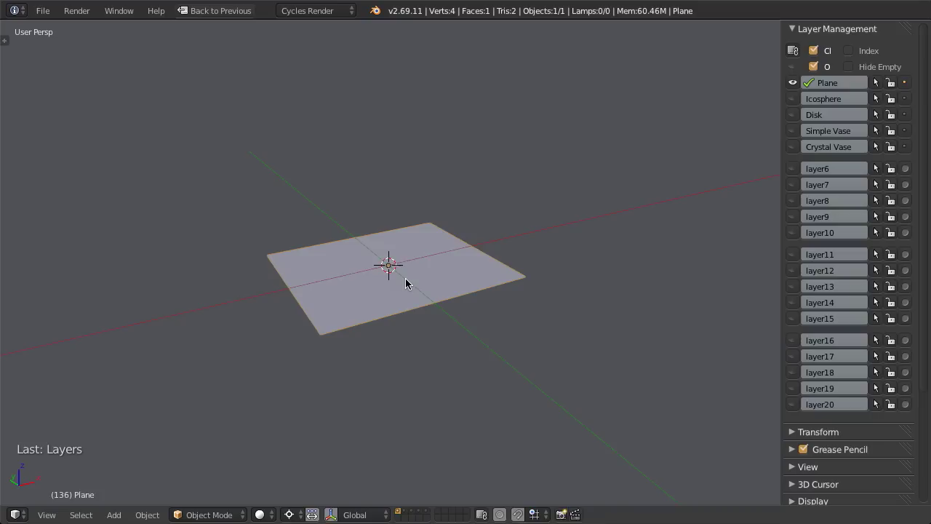
Select all of the plane's vertices in Edit Mode and run Poke Faces on its face
middle_drag(411, 278, 438, 206)
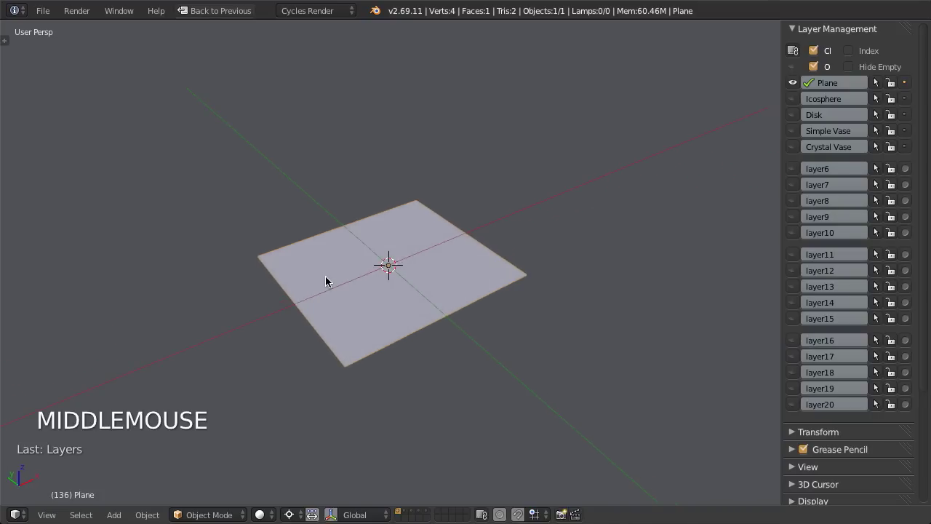
key(Tab)
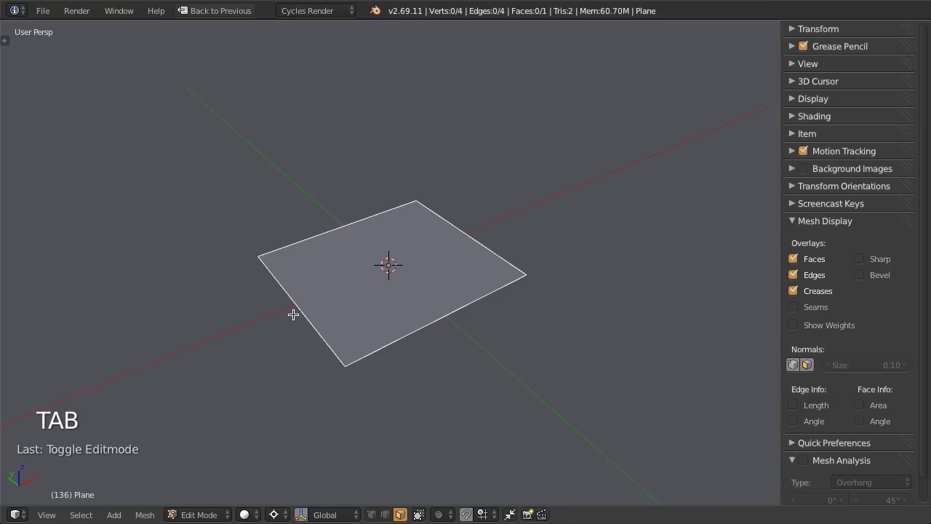
key(ctrl+Tab)
click(295, 283)
key(a)
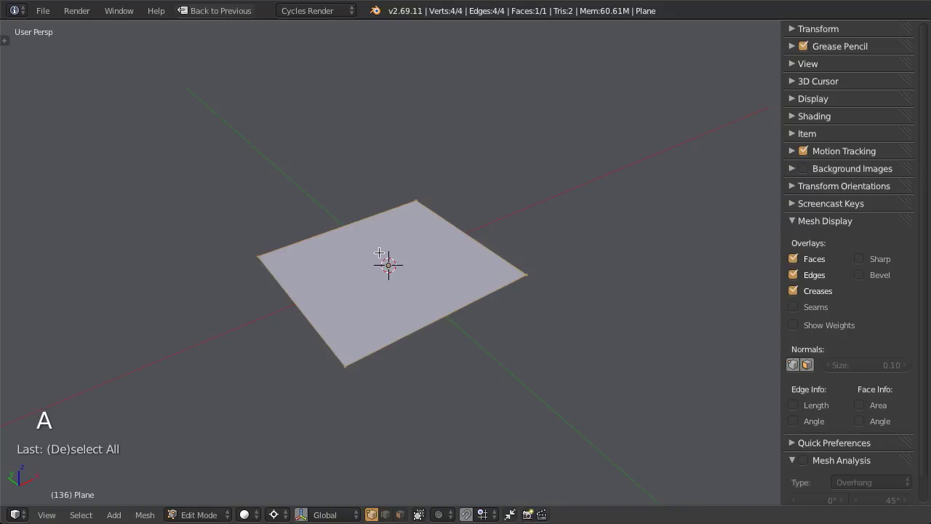
key(space)
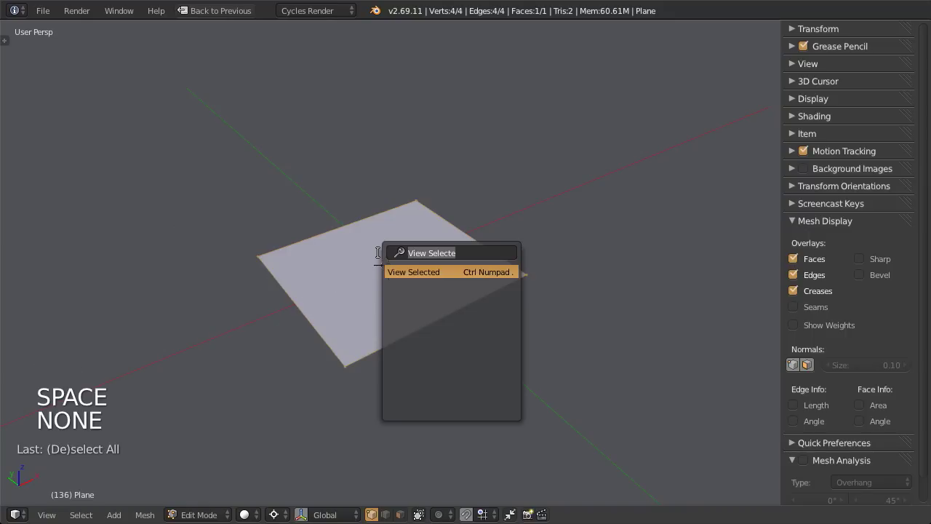
text(poke)
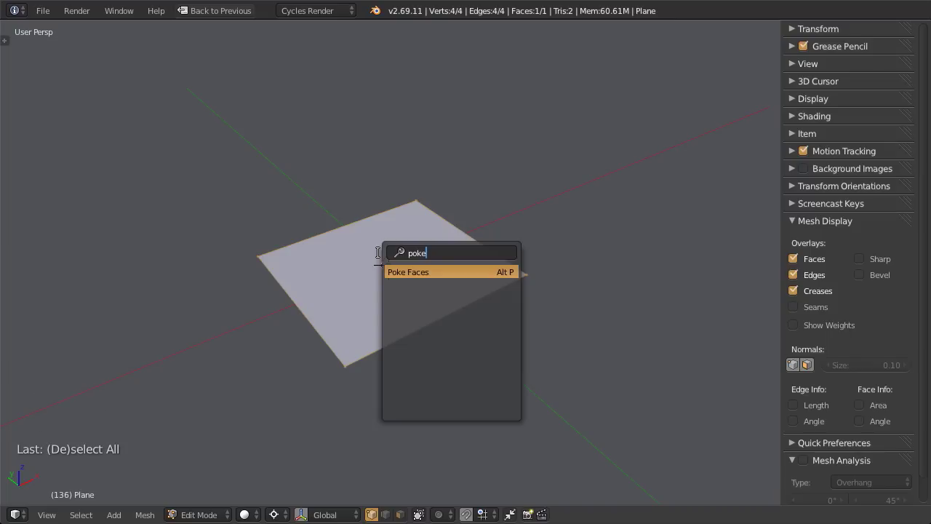
key(Return)
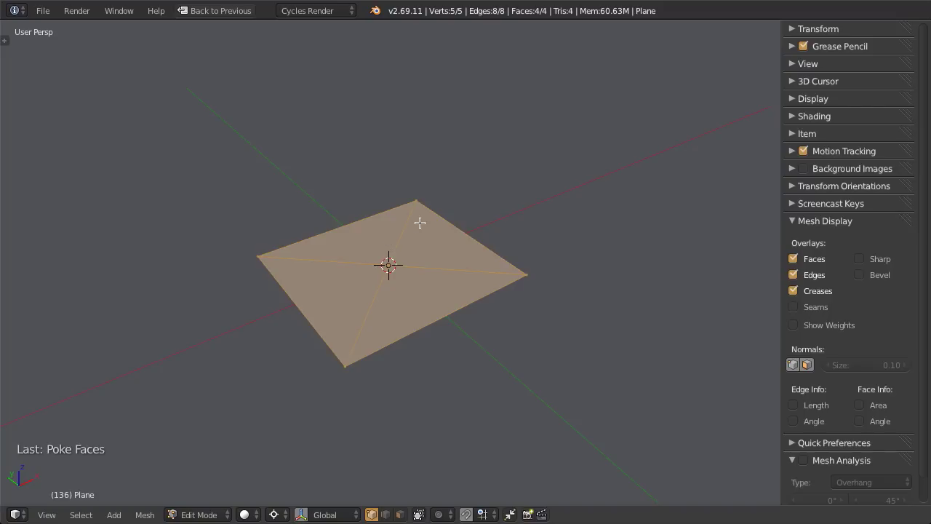
Raise the Poke Offset to 0.900 so the centre vertex becomes a pyramid peak
key(F6)
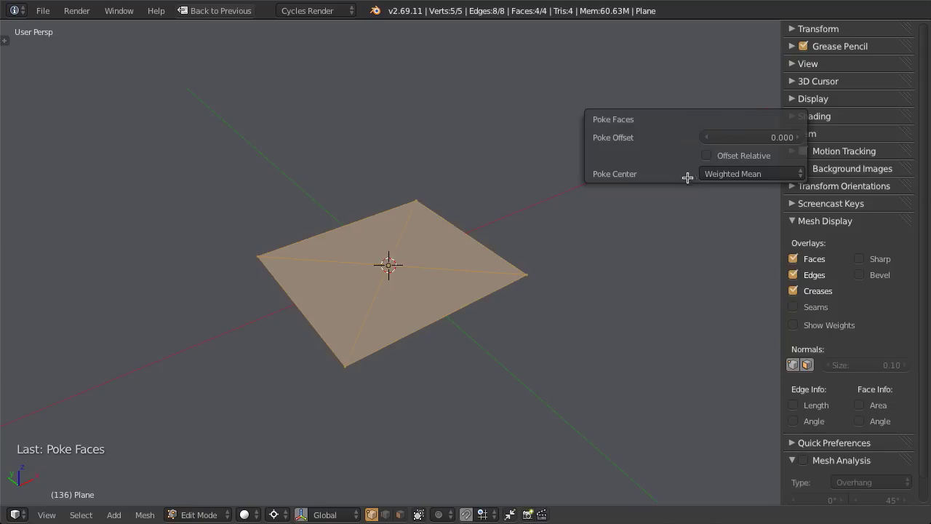
drag(702, 138, 750, 138)
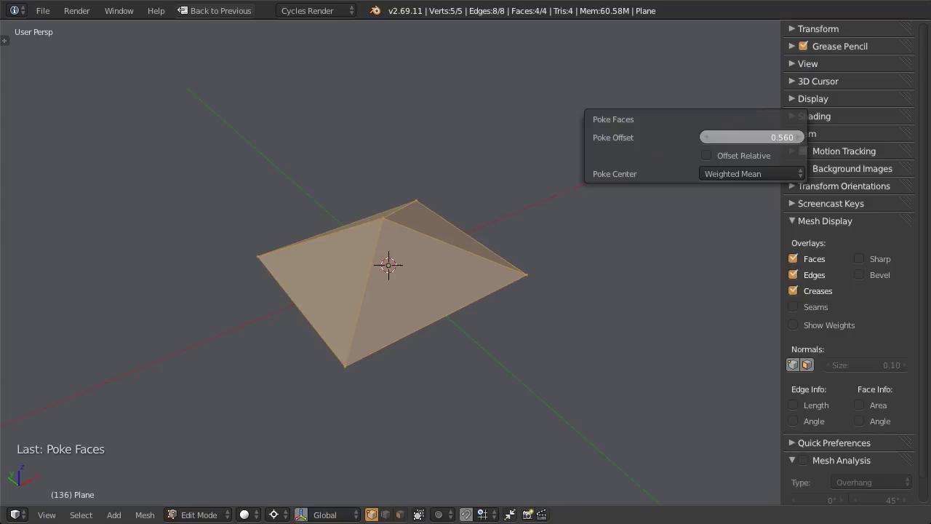
drag(749, 138, 791, 138)
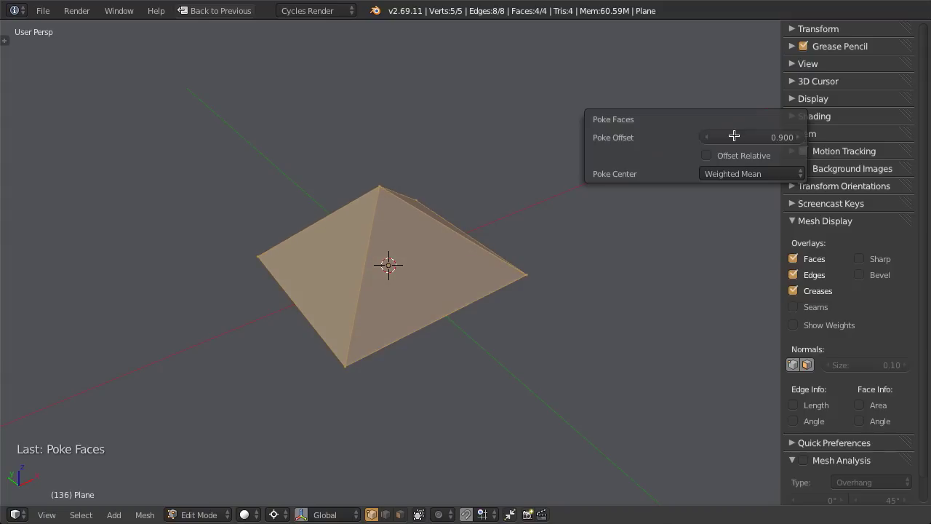
Try Offset Relative and the Bounds and Mean poke centres, ending on Weighted Mean
click(739, 154)
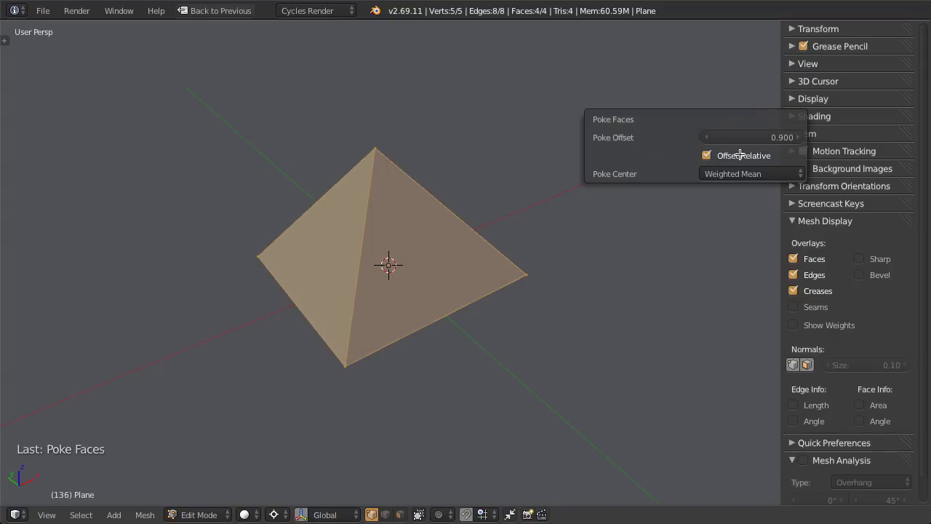
click(702, 155)
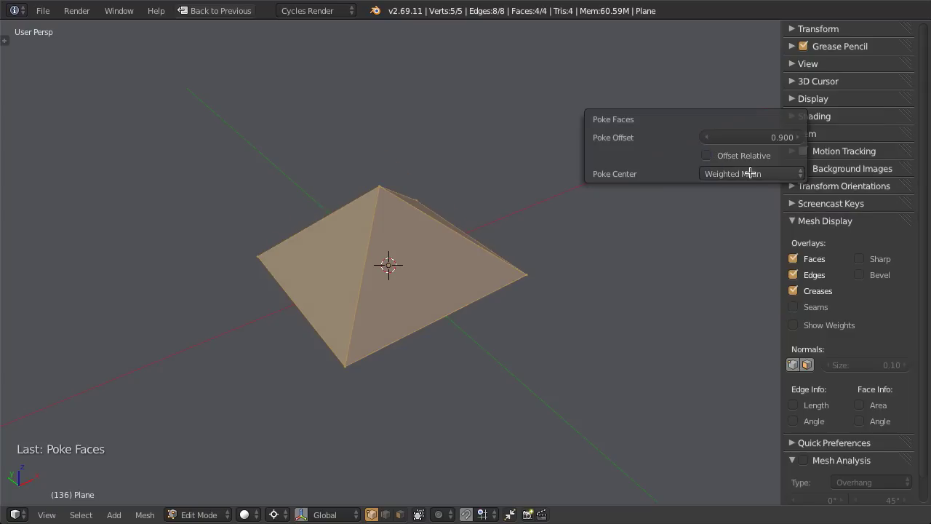
click(749, 173)
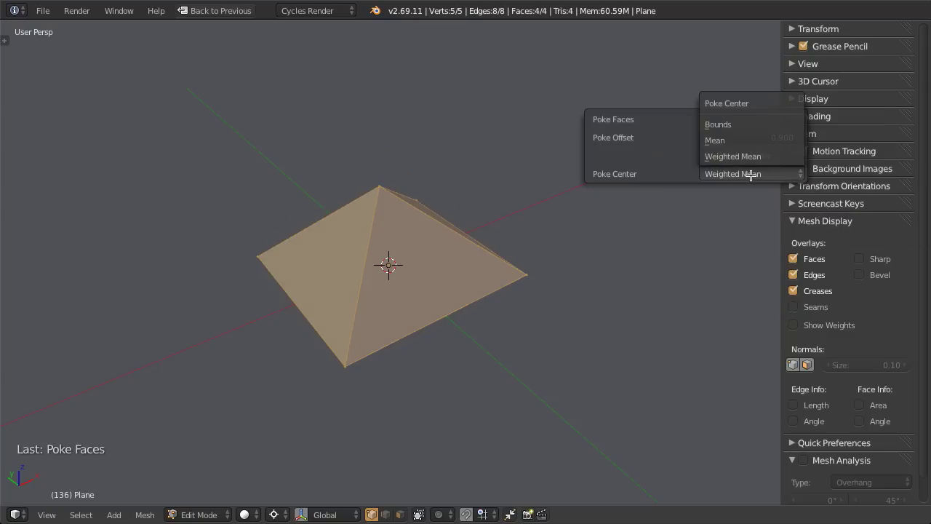
click(749, 125)
click(740, 173)
click(735, 140)
click(729, 174)
click(732, 155)
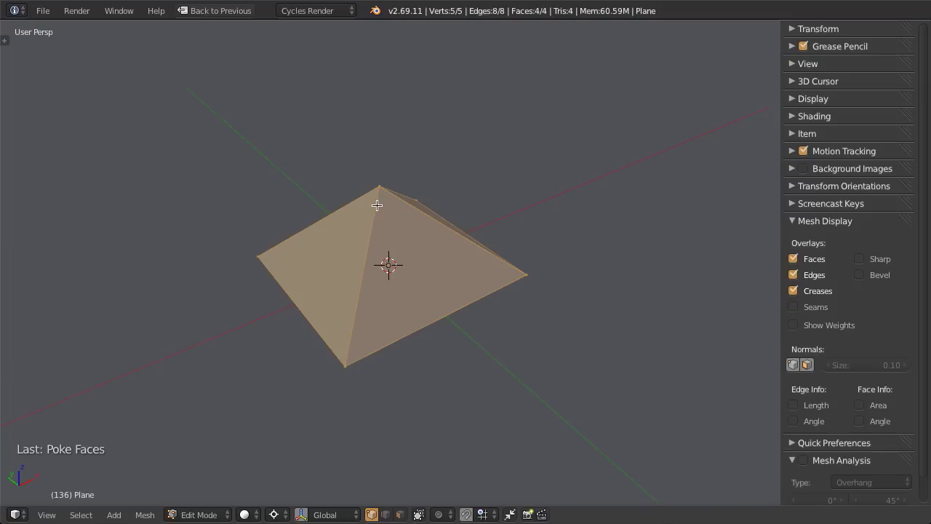
Collapse the Mesh Display and Mesh Analysis panels and orbit around the pyramid
click(802, 221)
click(791, 258)
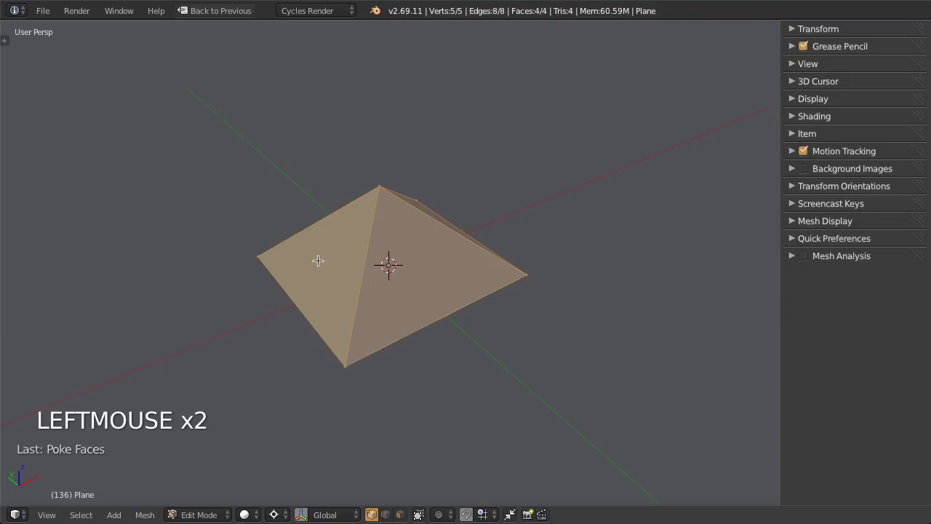
middle_drag(360, 229, 440, 292)
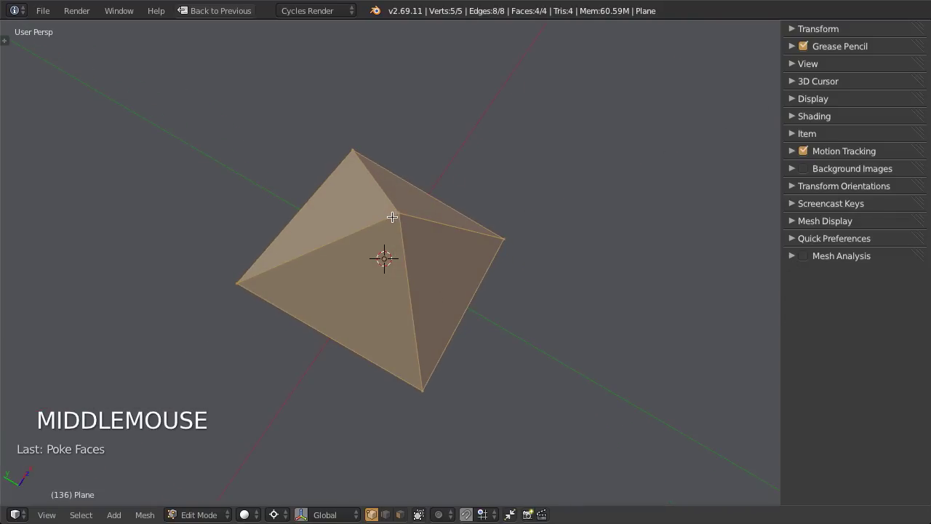
middle_drag(392, 216, 316, 162)
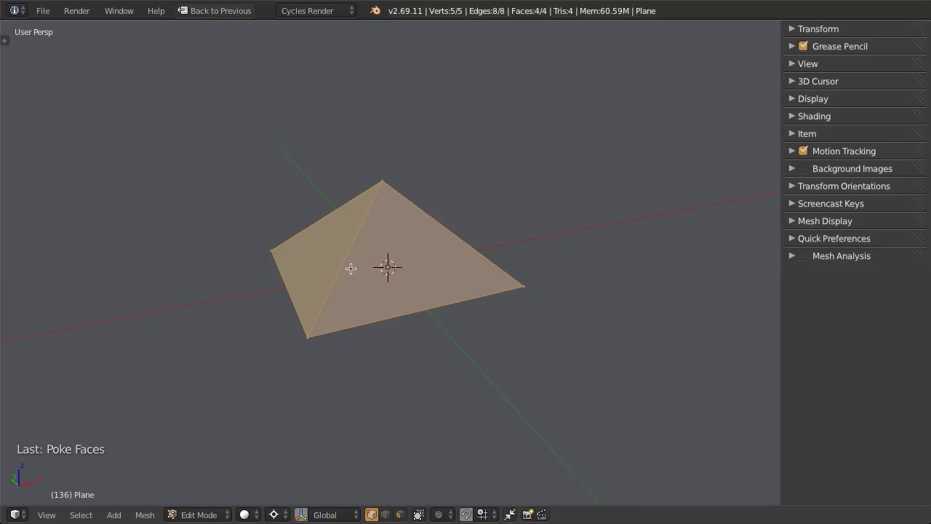
Select the apex vertex, start a vertex bevel on it, then cancel it
click(381, 176)
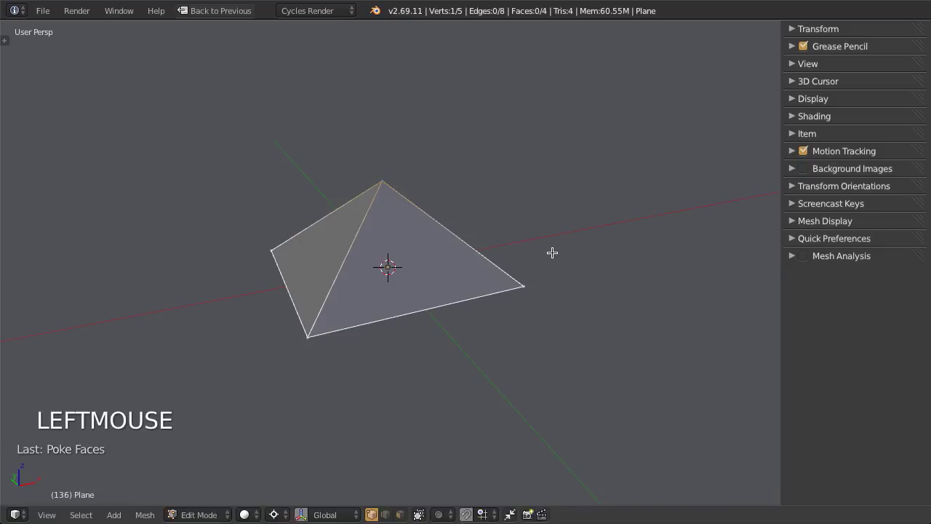
key(ctrl+shift+b)
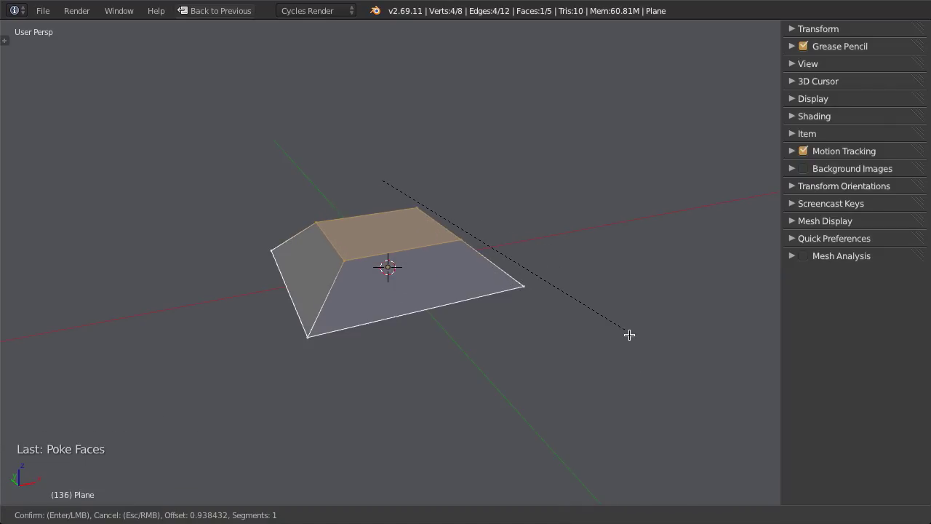
scroll(629, 334, up, 6)
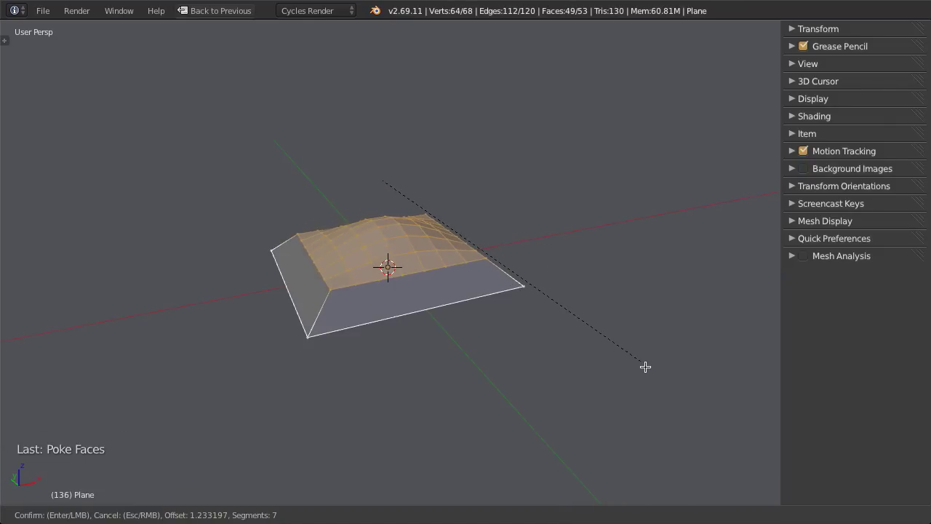
right_click(578, 231)
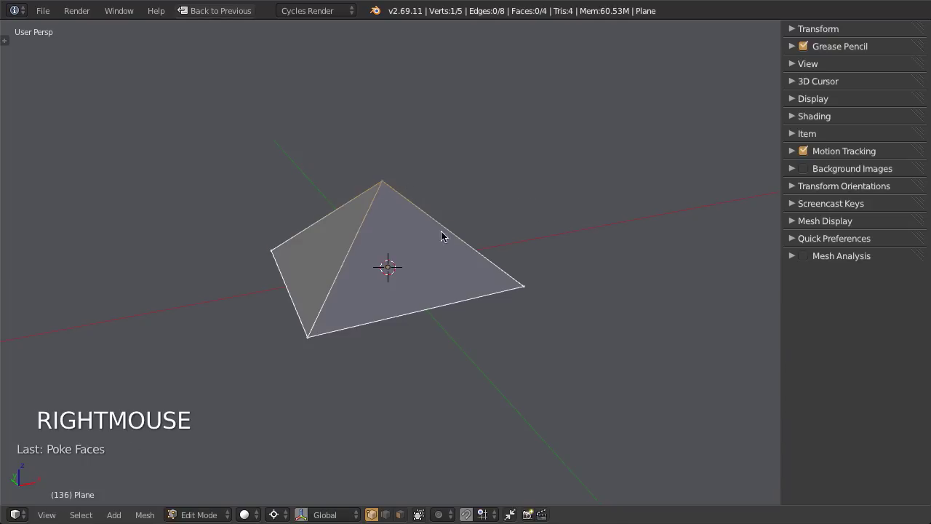
Show the Icosphere layer, select the icosphere and enter Edit Mode on it
key(Tab)
middle_drag(356, 233, 391, 291)
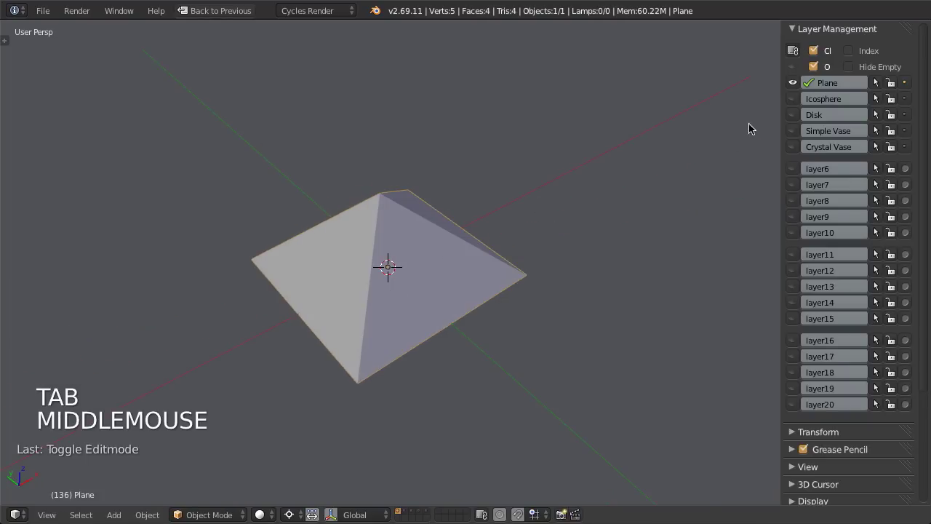
click(792, 98)
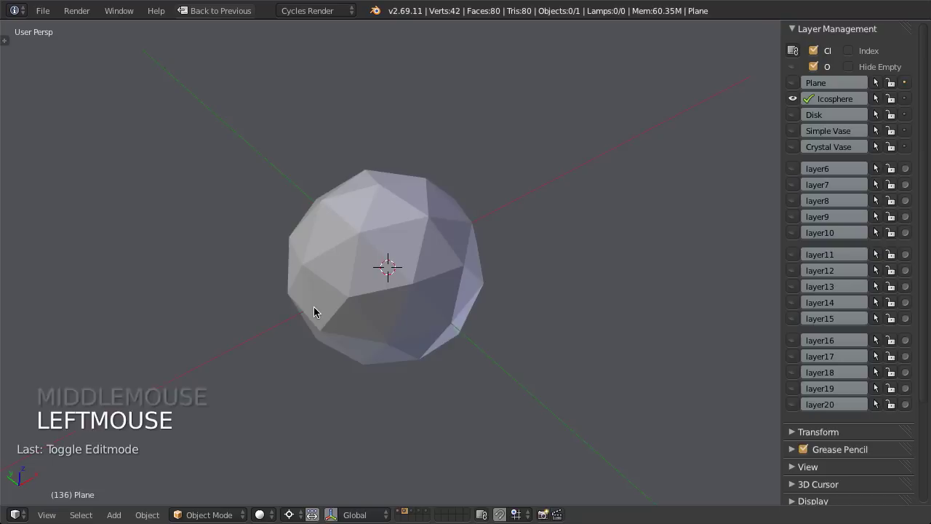
middle_drag(314, 306, 313, 268)
middle_drag(600, 316, 579, 263)
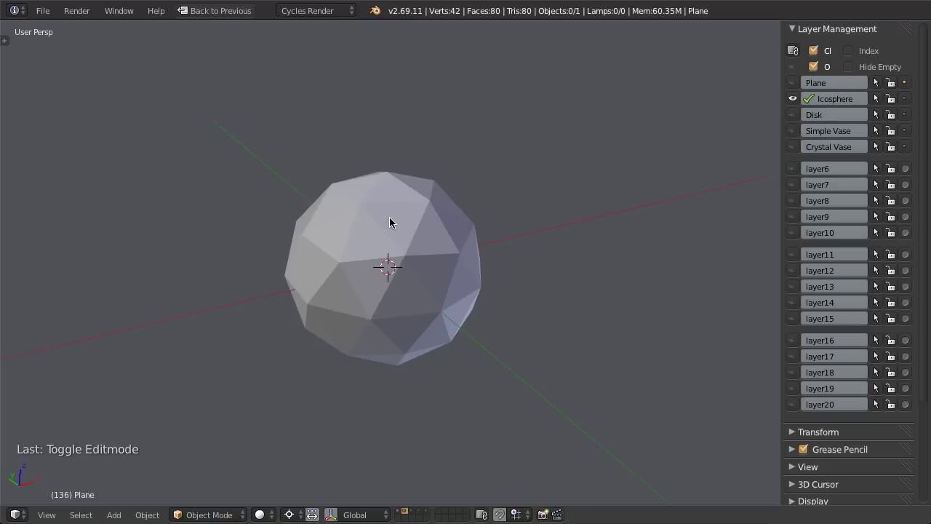
key(Tab)
click(416, 252)
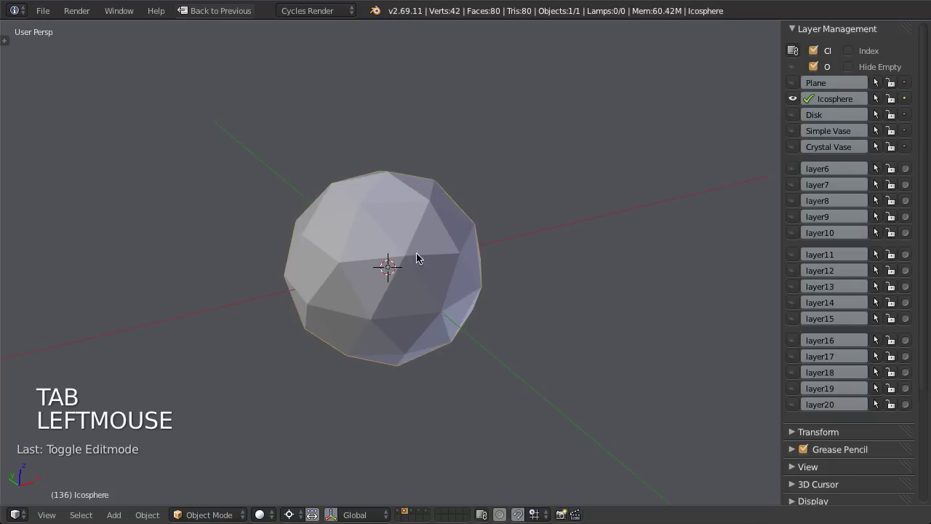
key(Tab)
scroll(480, 270, up, 1)
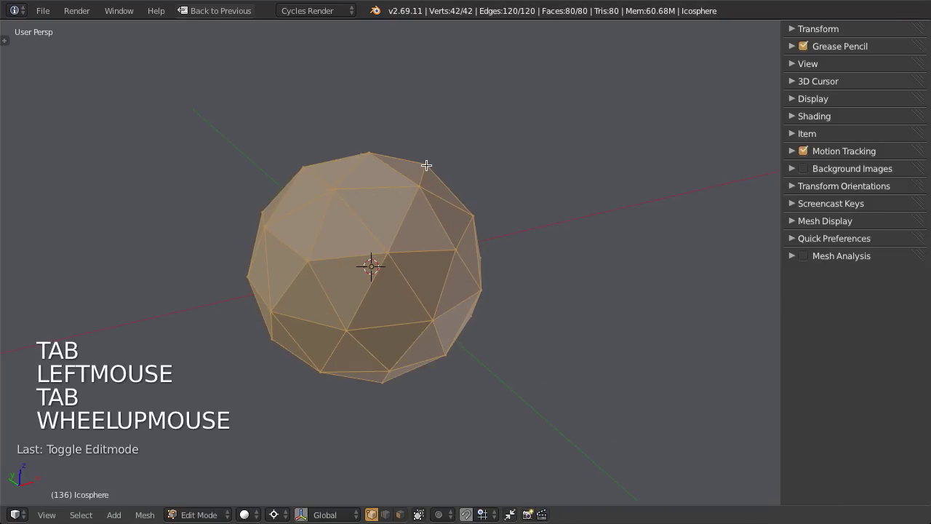
Try an Individual face inset on the icosphere, then undo it
key(i)
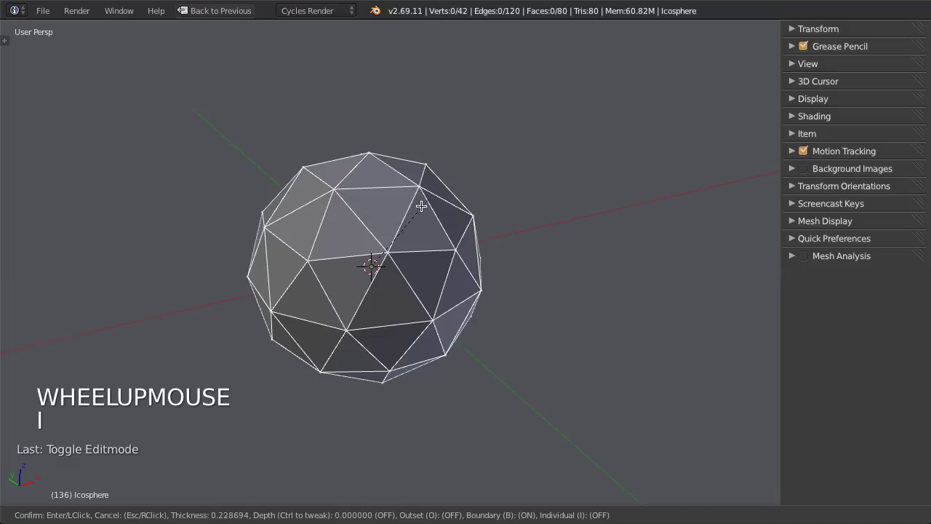
click(488, 264)
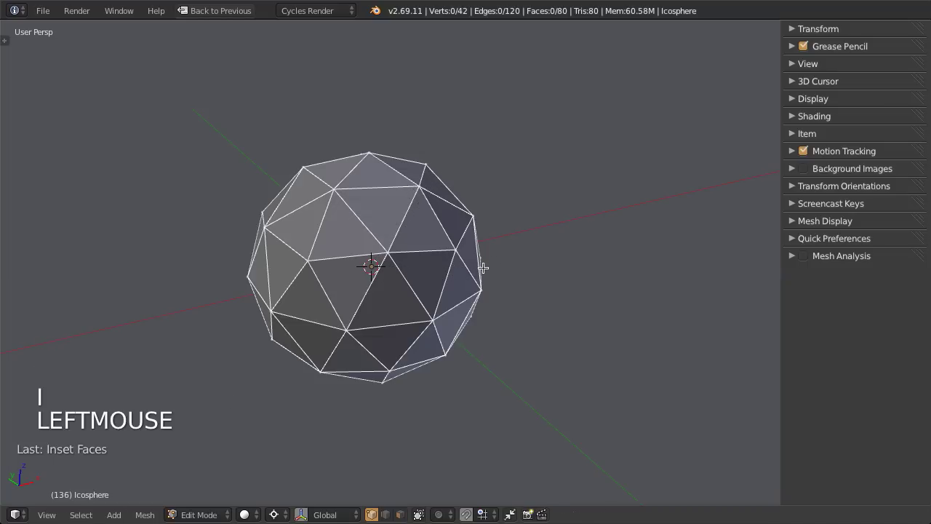
key(F6)
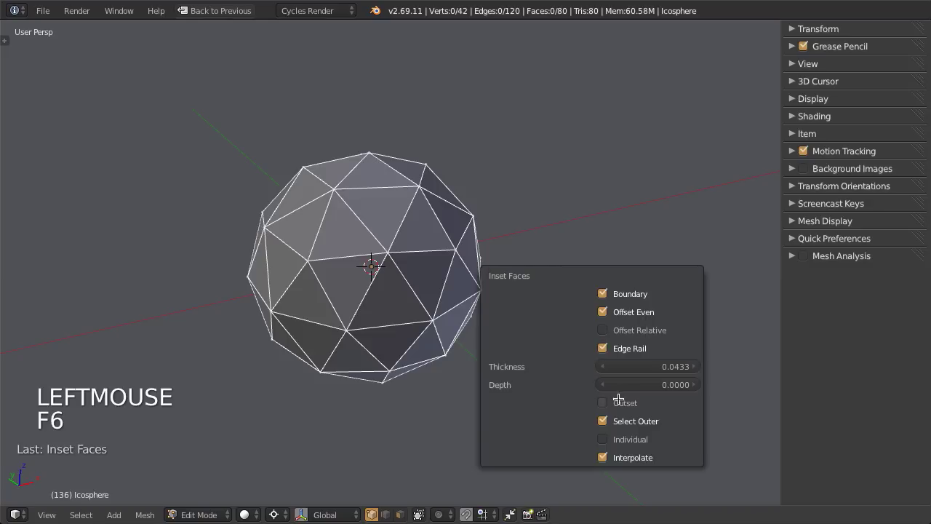
click(625, 438)
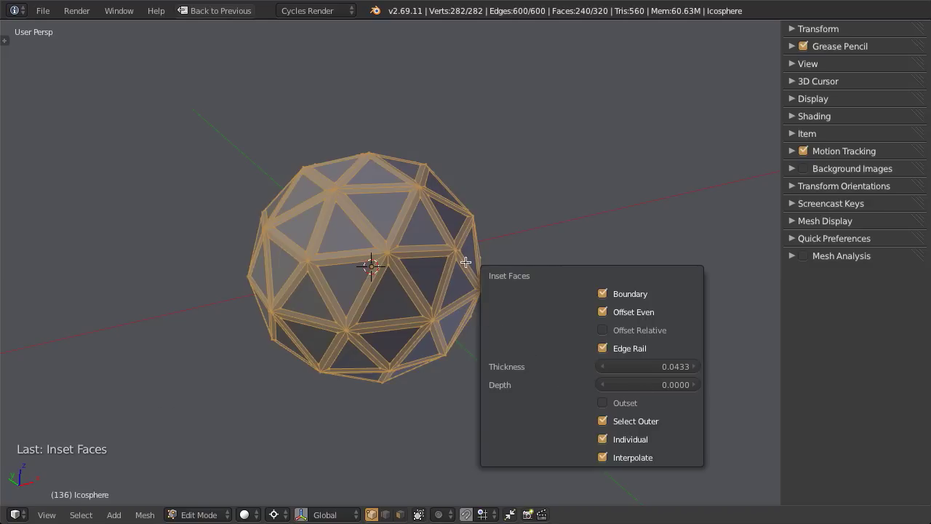
key(ctrl+z)
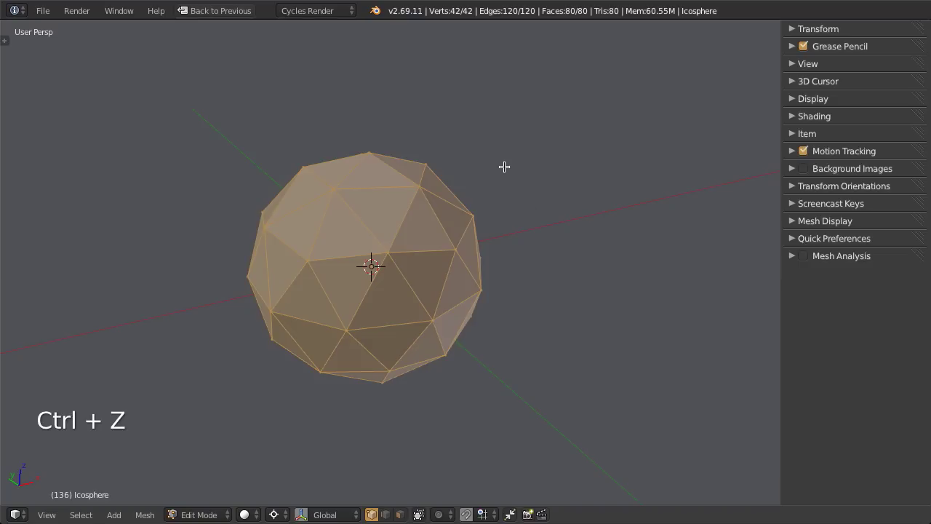
Poke every icosphere face with Alt+P, turning it into a spiky ball
key(alt+p)
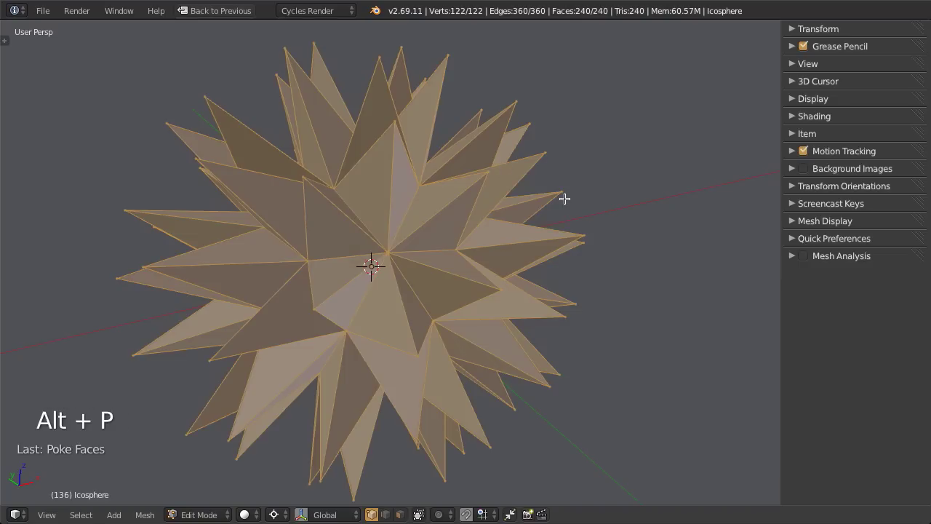
middle_drag(498, 203, 471, 245)
scroll(462, 338, down, 6)
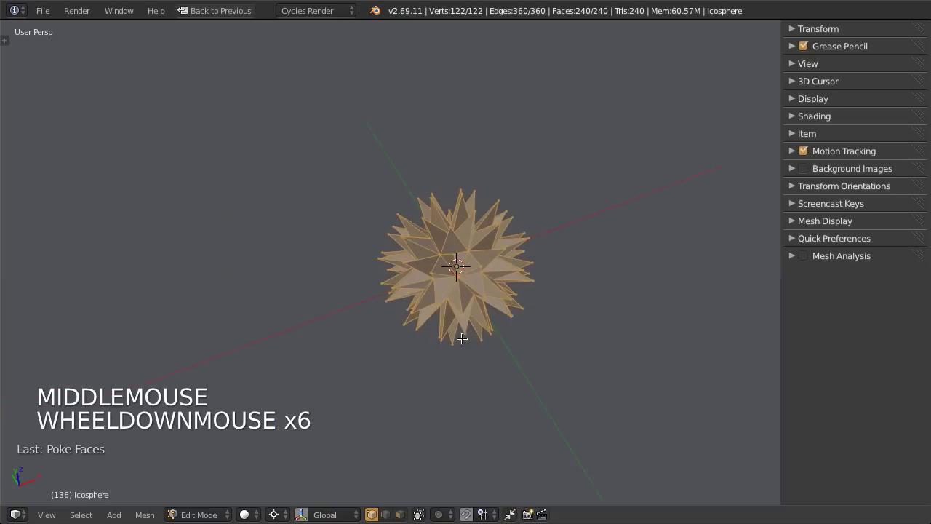
middle_drag(462, 339, 559, 243)
scroll(560, 243, up, 3)
Lower the Poke Offset from 0.900 to 0.090 for shallow facets
key(F6)
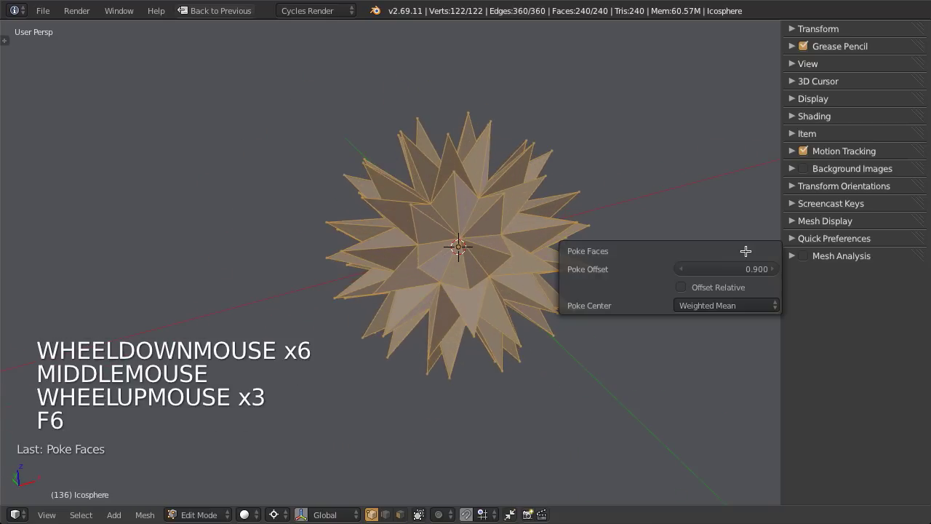
drag(756, 269, 725, 268)
scroll(532, 100, up, 2)
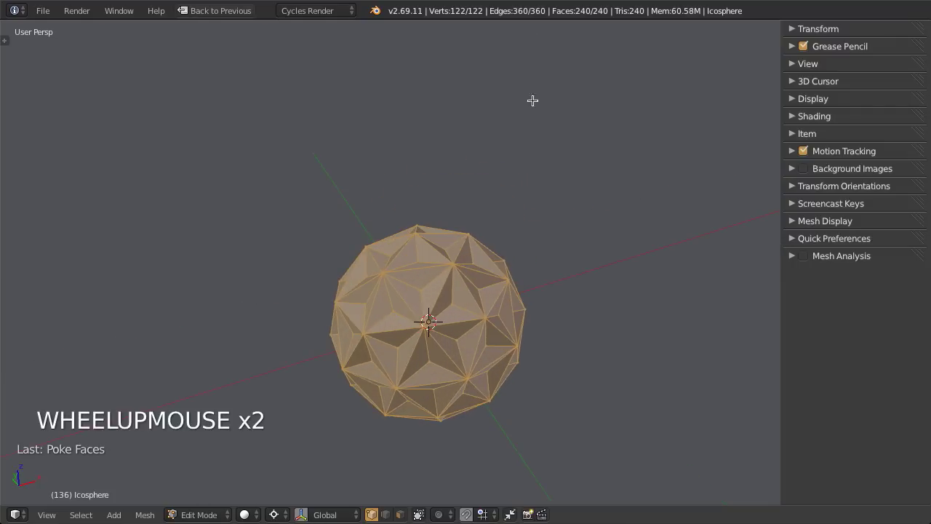
middle_drag(517, 305, 571, 291)
middle_drag(495, 283, 469, 306)
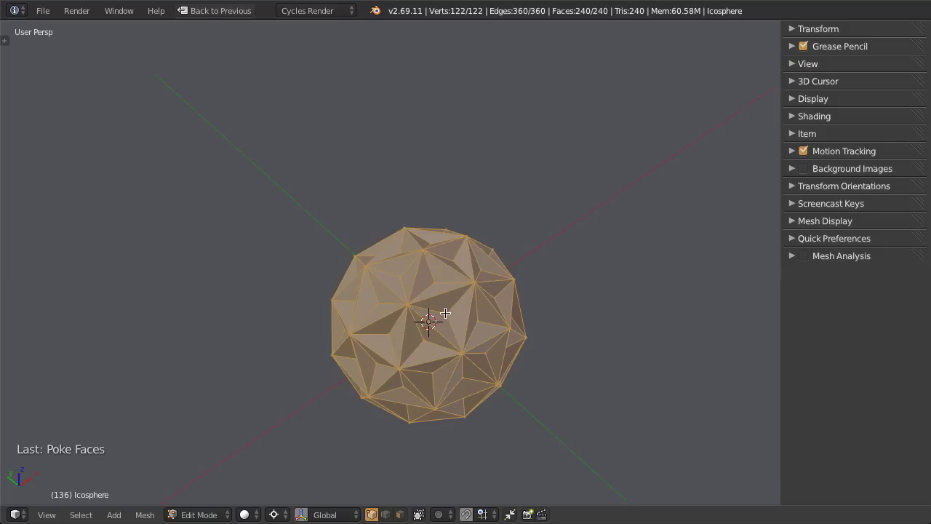
Select one poked centre vertex and all 80 vertices with the same edge count
middle_drag(460, 349, 434, 301)
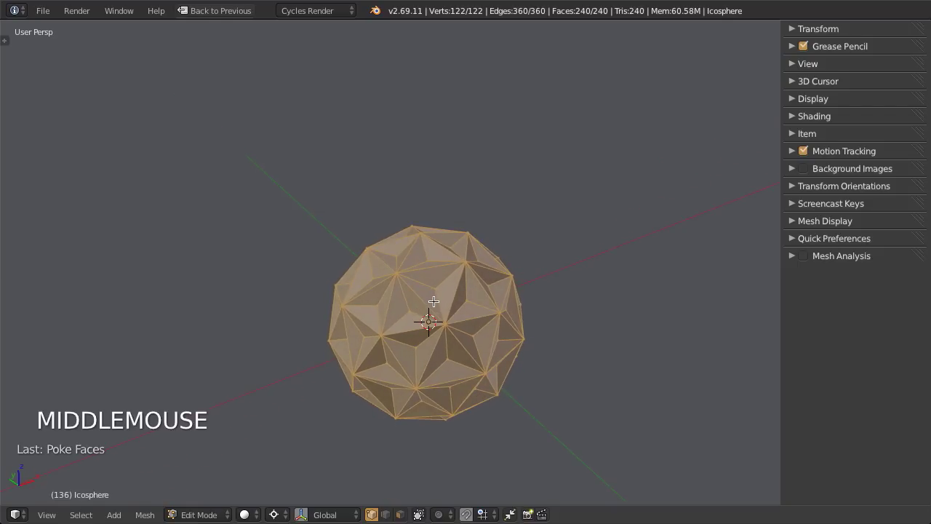
scroll(472, 283, up, 2)
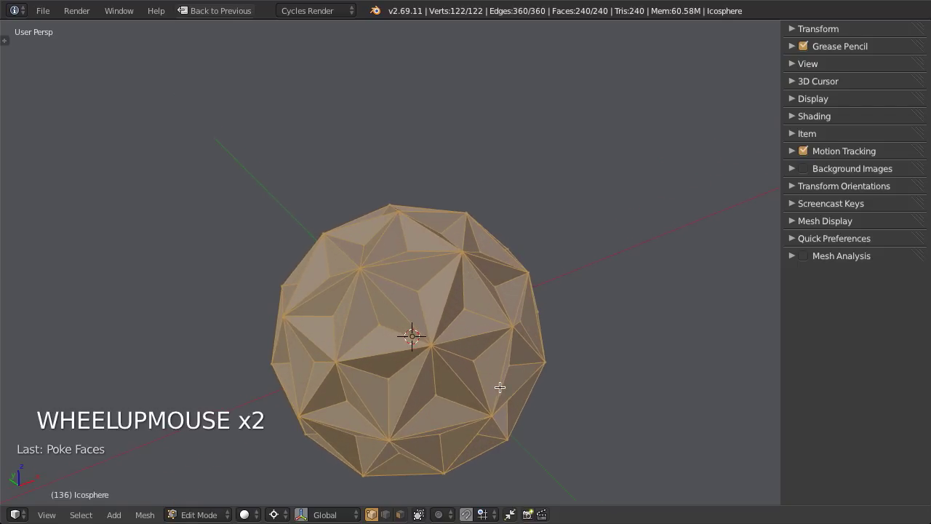
shift+middle_drag(499, 387, 503, 364)
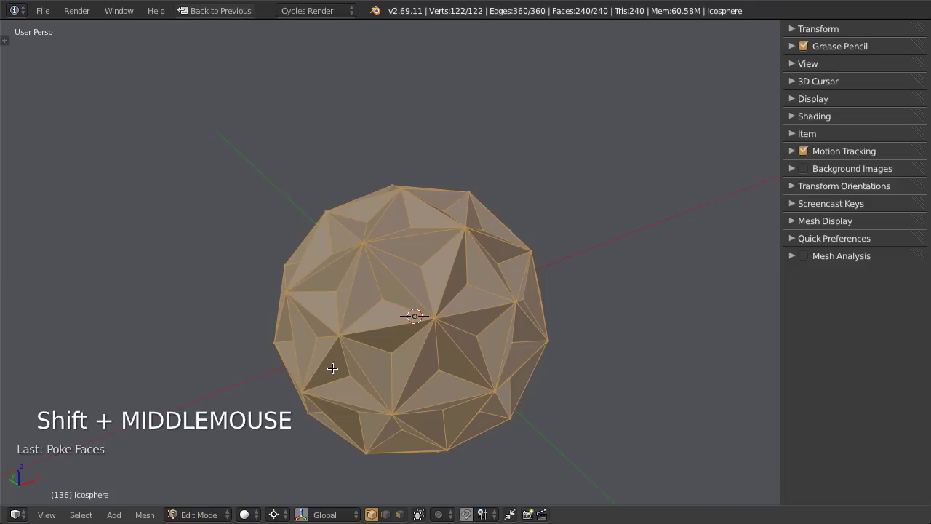
key(a)
click(423, 264)
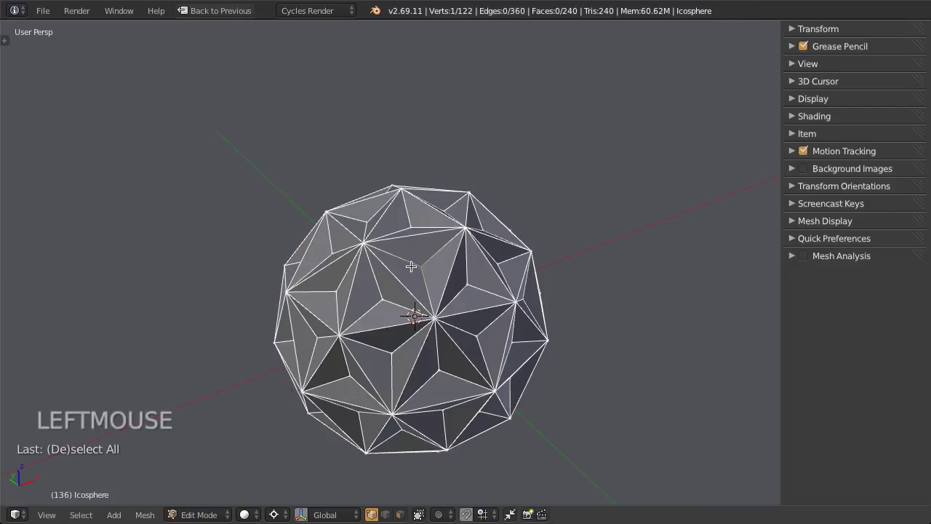
key(shift+g)
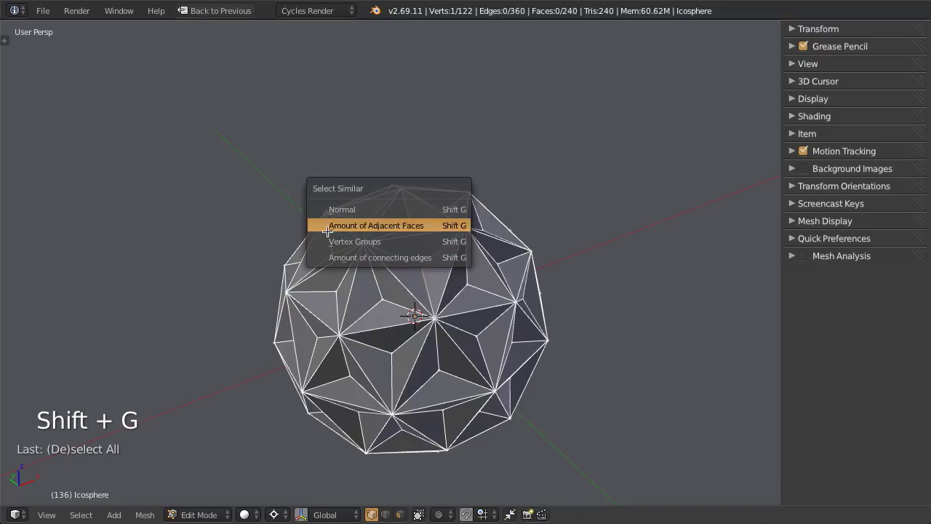
click(331, 254)
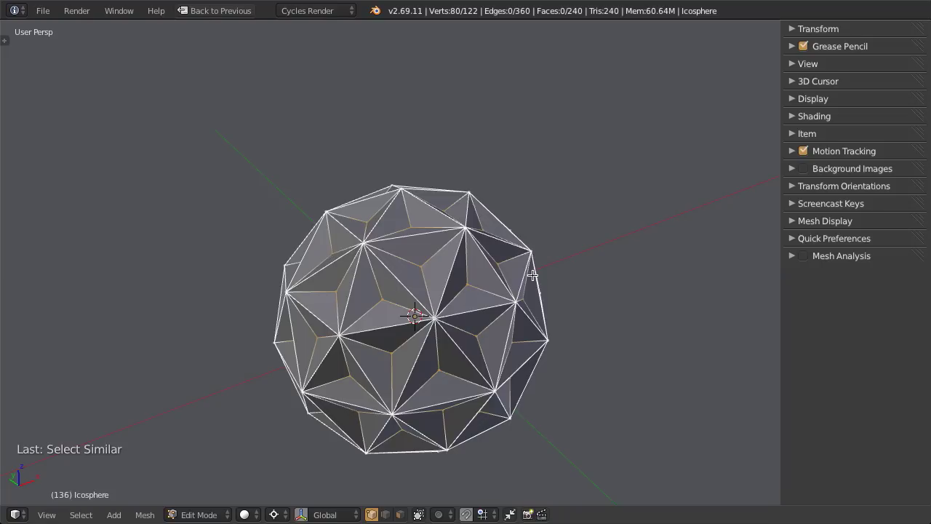
Vertex-bevel the 80 selected vertices into small facets and return to Object Mode
key(ctrl+shift+b)
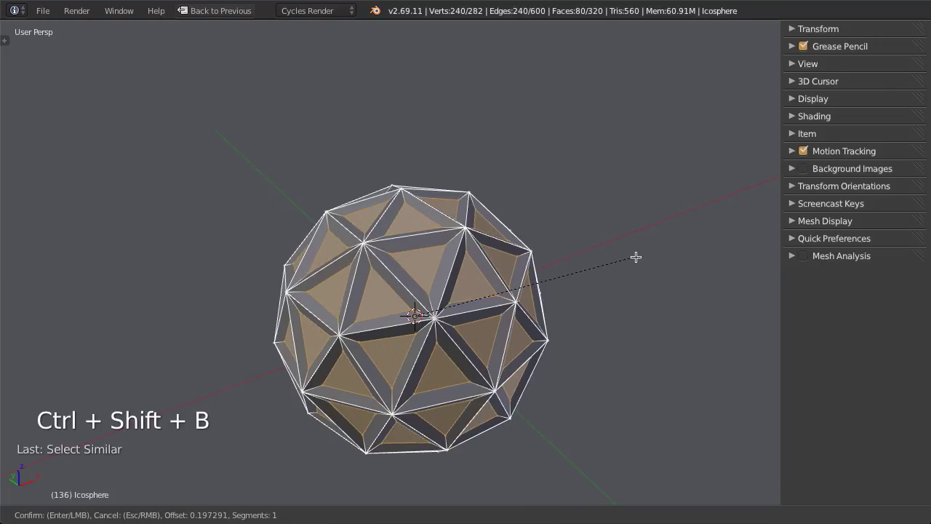
click(644, 256)
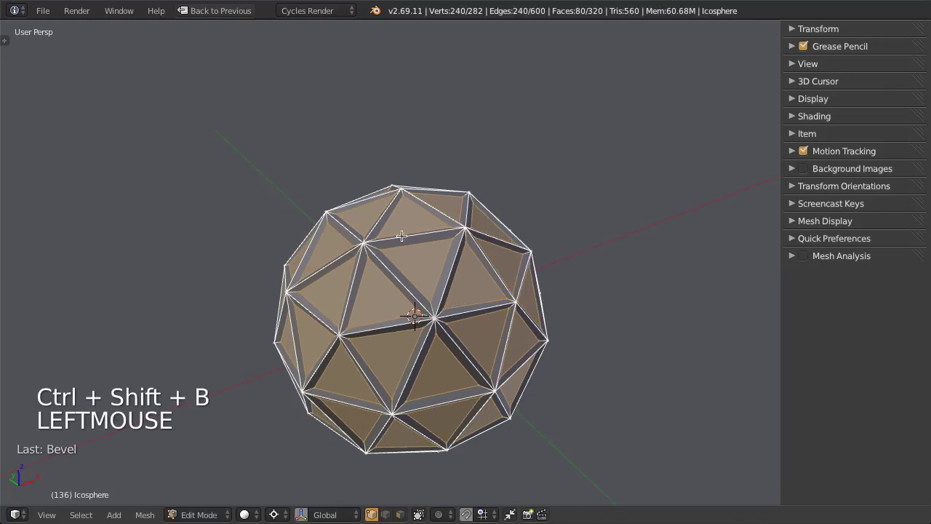
middle_drag(644, 255, 379, 174)
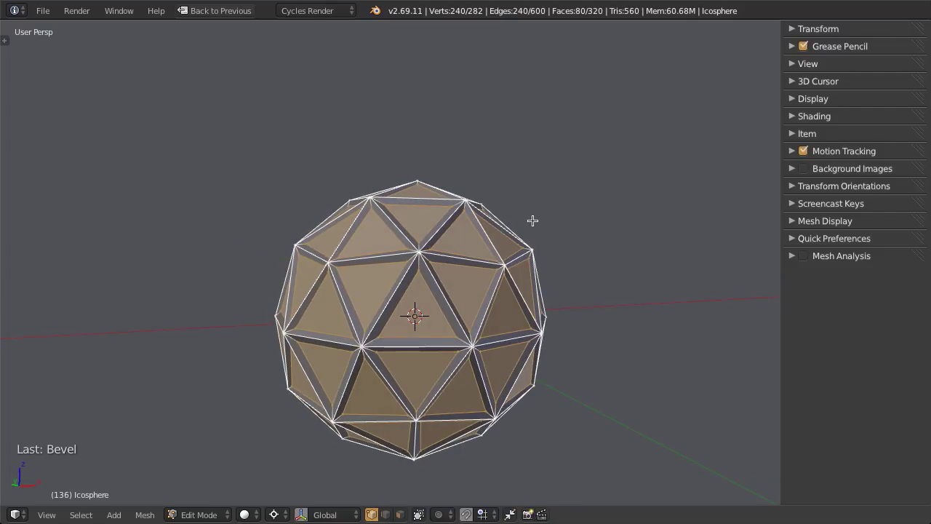
key(Tab)
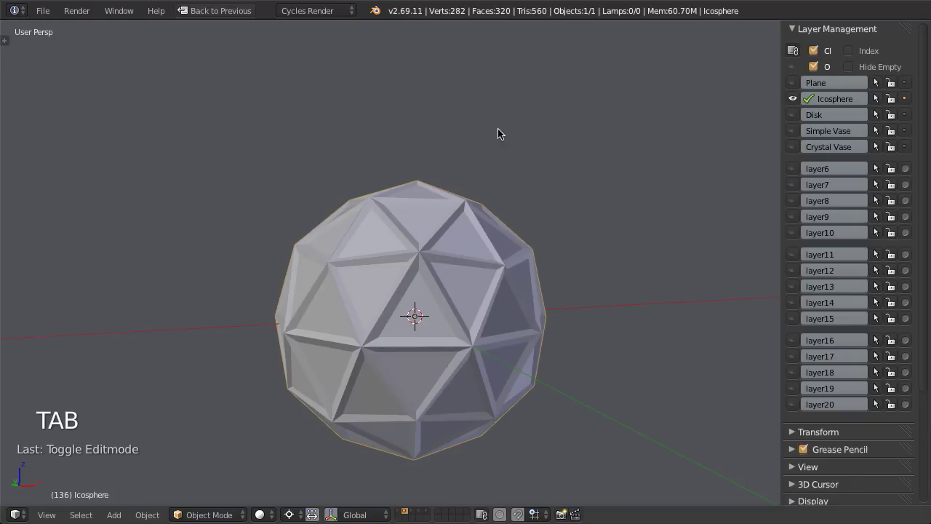
Switch to the Disk layer and select the flat 64-vertex cylinder disk
click(798, 114)
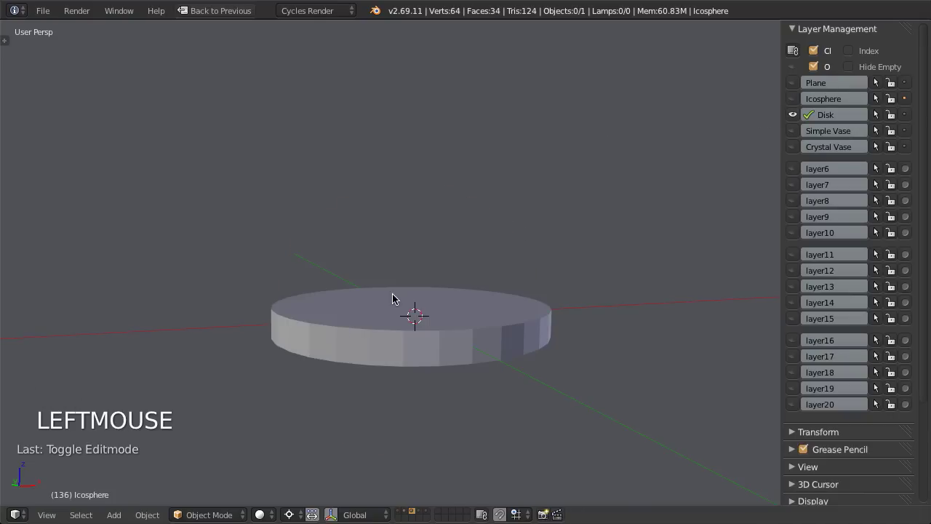
middle_drag(393, 298, 449, 333)
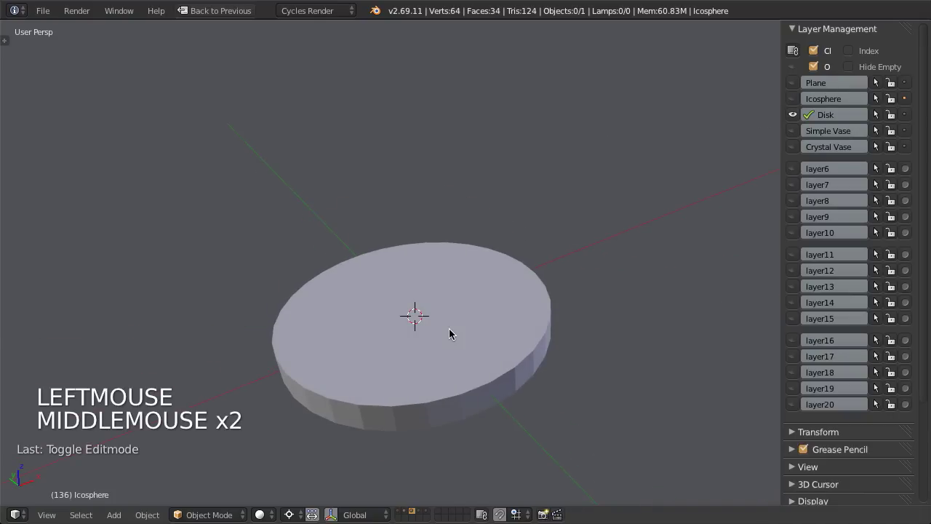
click(426, 413)
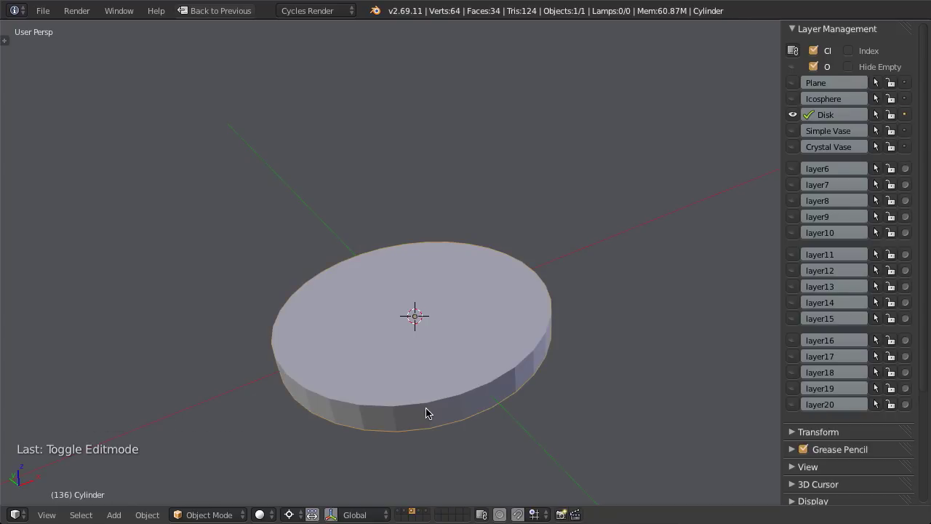
scroll(426, 414, down, 1)
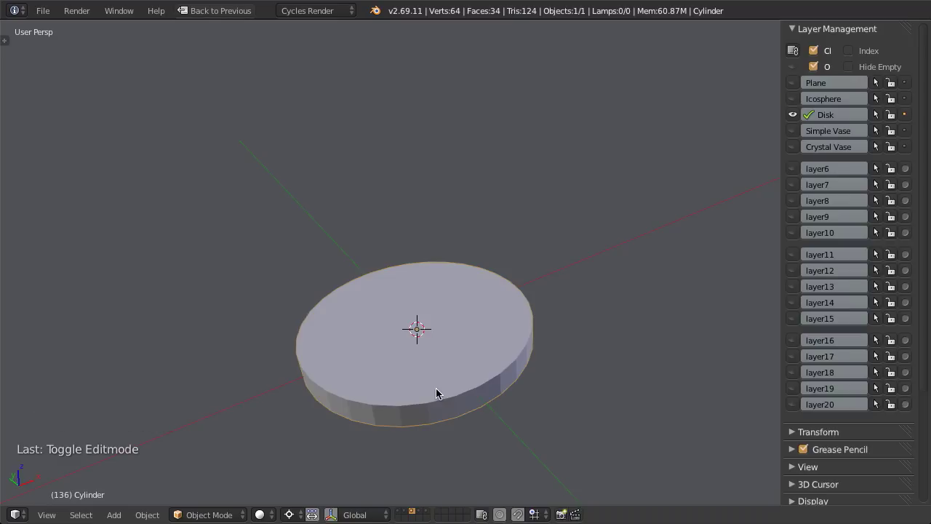
In face select mode, select the loop of side faces around the disk
key(Tab)
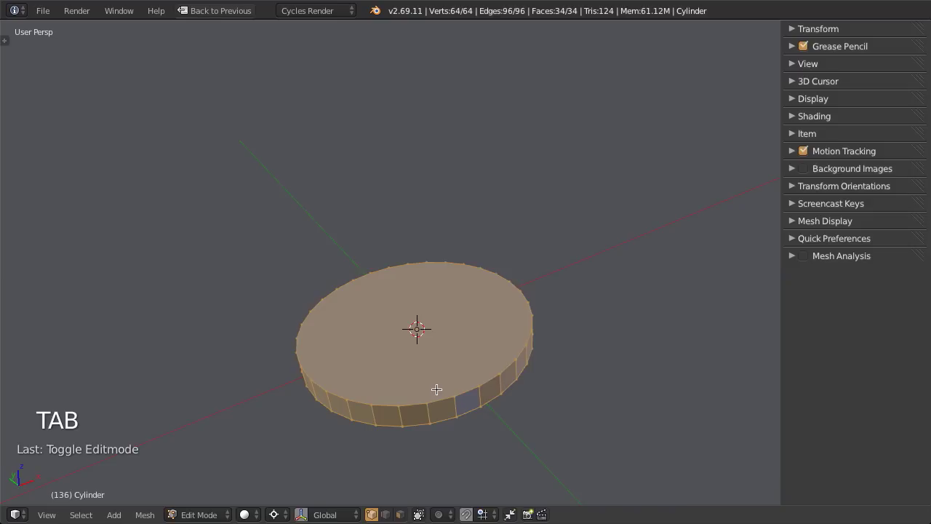
shift+middle_drag(436, 389, 440, 373)
key(a)
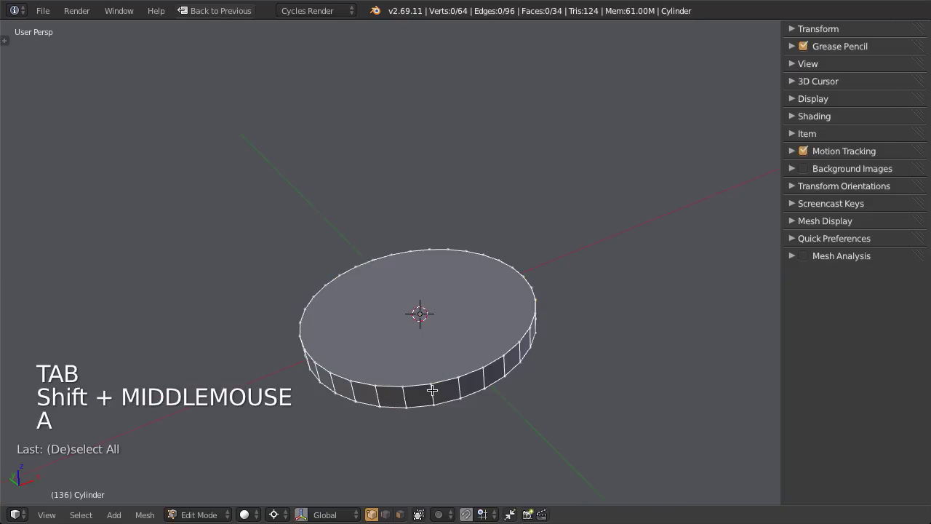
key(ctrl+Tab)
click(373, 420)
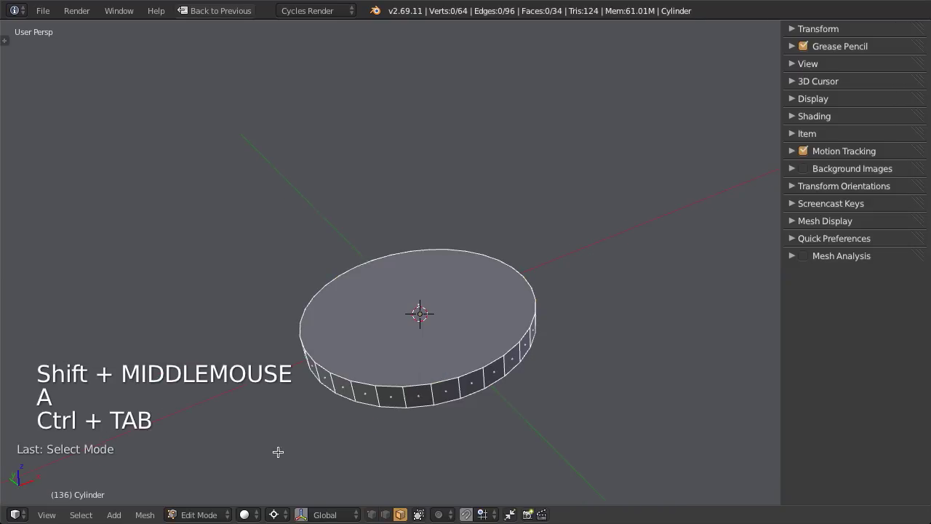
ctrl+alt+click(438, 392)
Poke the 32 selected rim faces into triangles with Alt+P
shift+middle_drag(442, 395, 511, 270)
key(alt+p)
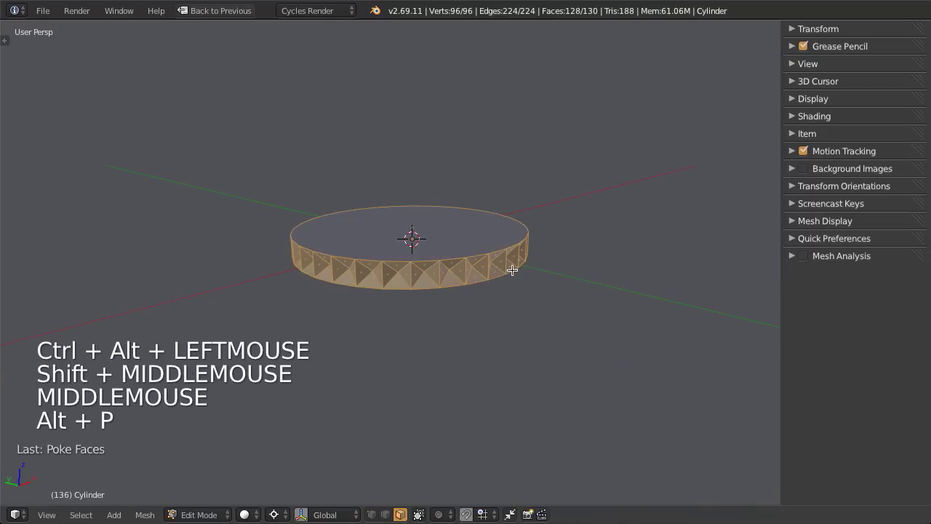
scroll(511, 269, up, 3)
middle_drag(511, 268, 459, 216)
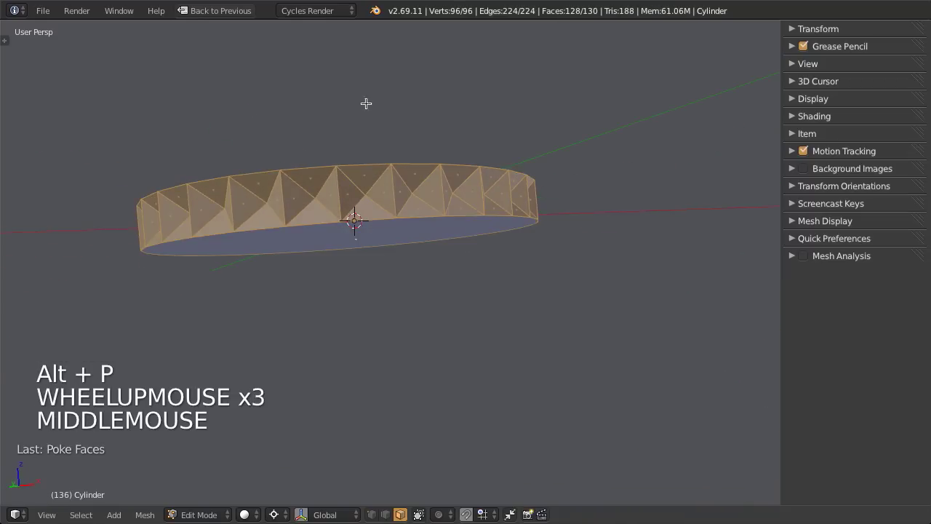
middle_drag(366, 102, 436, 269)
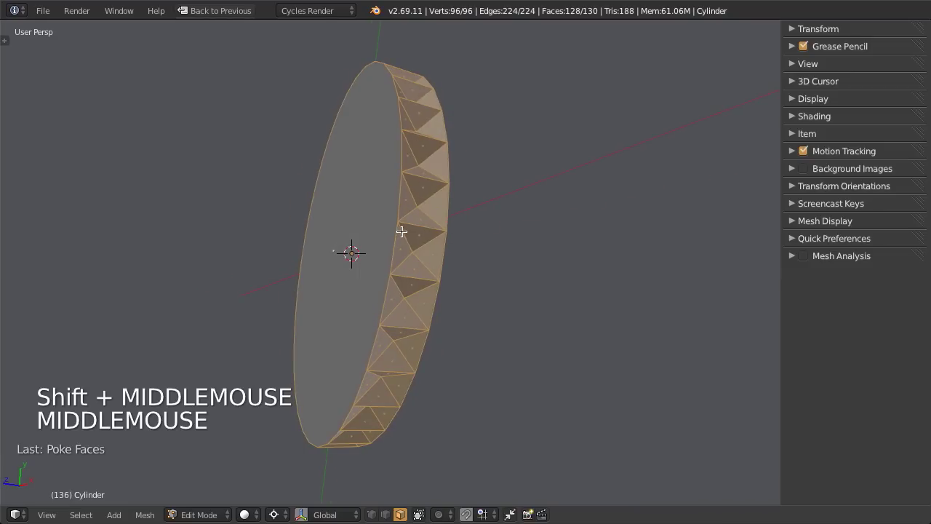
Raise the disk's Poke Offset from -0.070 to a positive value, forming gear teeth
key(F6)
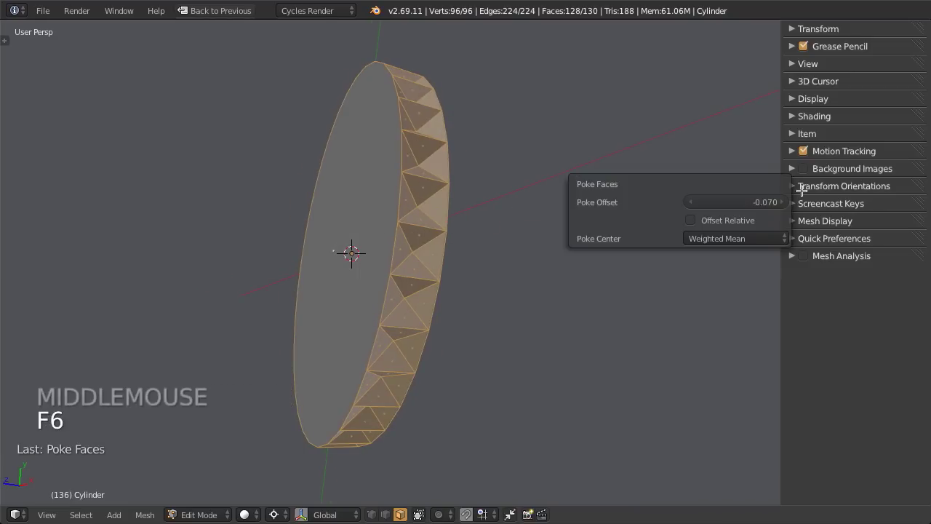
drag(745, 203, 763, 202)
scroll(563, 206, down, 6)
middle_drag(563, 206, 584, 191)
scroll(541, 222, up, 1)
middle_drag(424, 268, 424, 182)
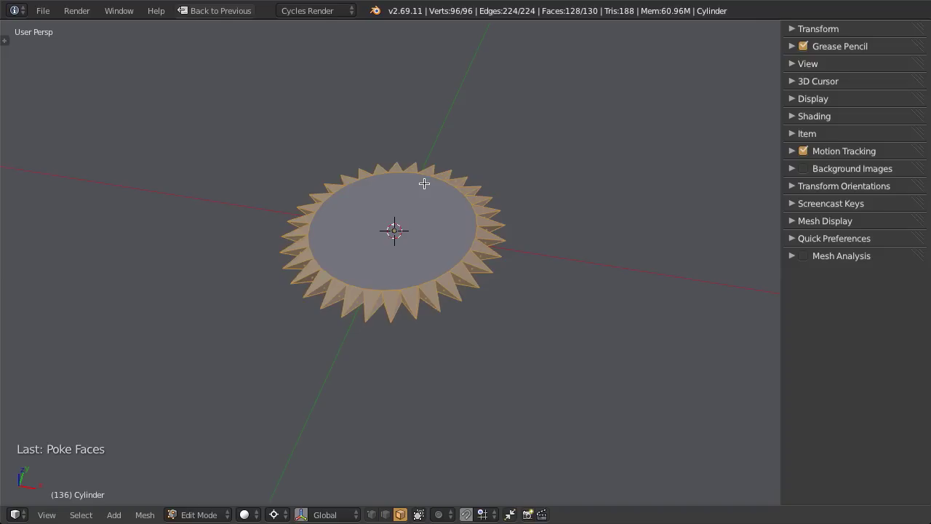
Return to Object Mode and view the saw-toothed gear disk
key(Tab)
shift+middle_drag(424, 184, 459, 211)
middle_drag(530, 264, 494, 229)
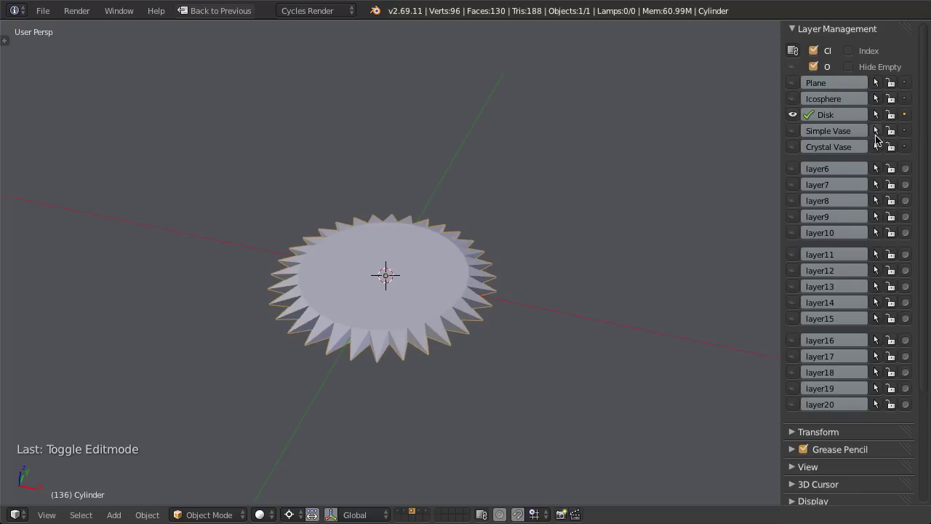
Show the Crystal Vase layer and select the faceted vase
click(792, 147)
shift+middle_drag(387, 214, 516, 308)
click(426, 313)
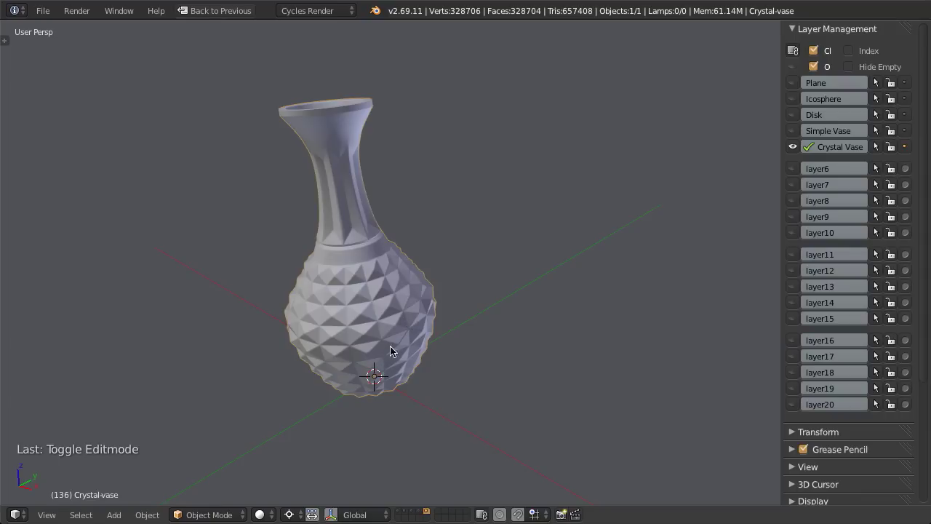
middle_drag(409, 291, 437, 307)
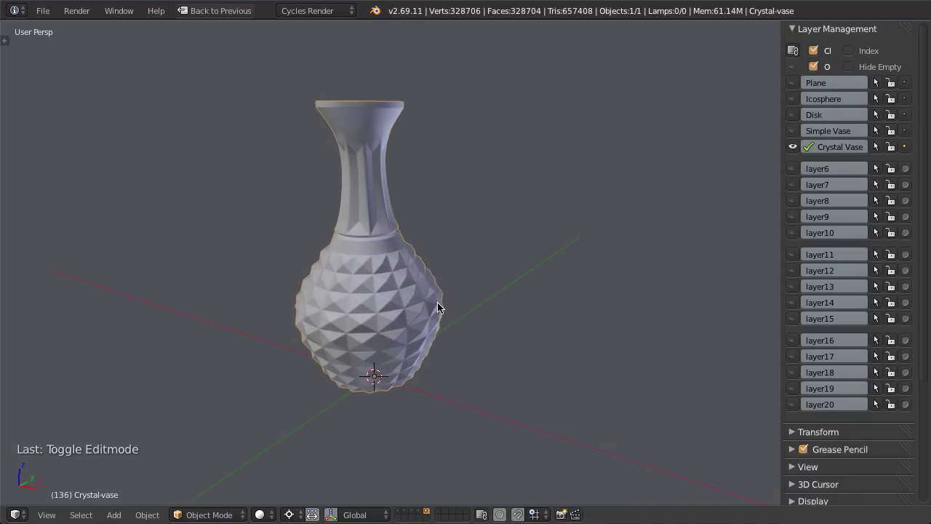
scroll(342, 286, up, 2)
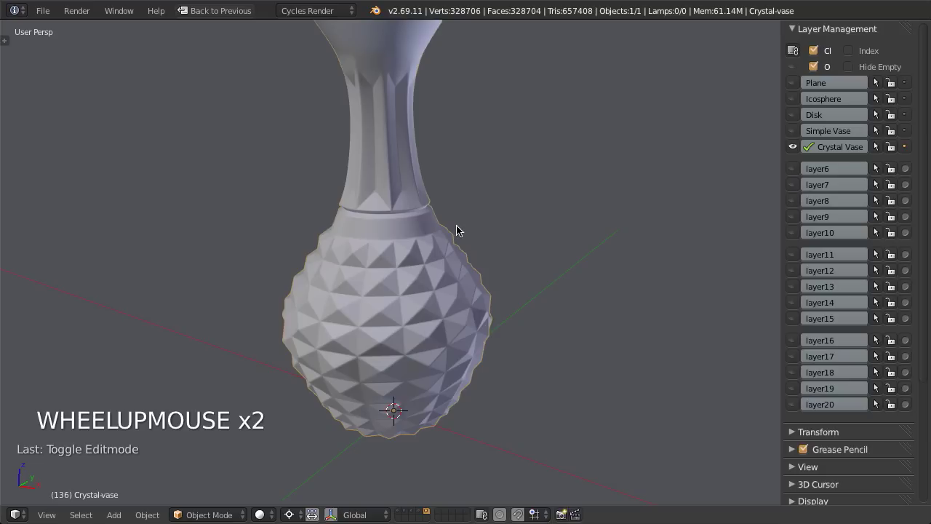
Draw an annotation stroke around the vase, then delete the sketch
key(d)
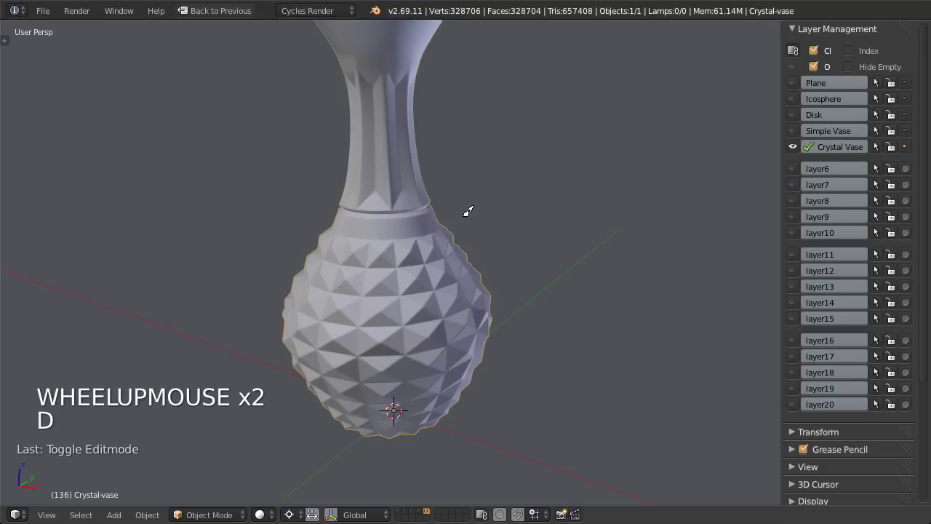
mouse_move(463, 216)
mouse_down()
mouse_move(426, 232)
mouse_move(223, 256)
mouse_move(186, 354)
mouse_move(308, 516)
mouse_move(286, 504)
mouse_up()
mouse_move(576, 480)
mouse_down()
mouse_move(626, 281)
mouse_move(494, 202)
mouse_move(457, 202)
mouse_up()
key(d)
key(shift+grave)
Switch to the Simple Vase layer, select the vase, and frame it in front orthographic view
click(608, 213)
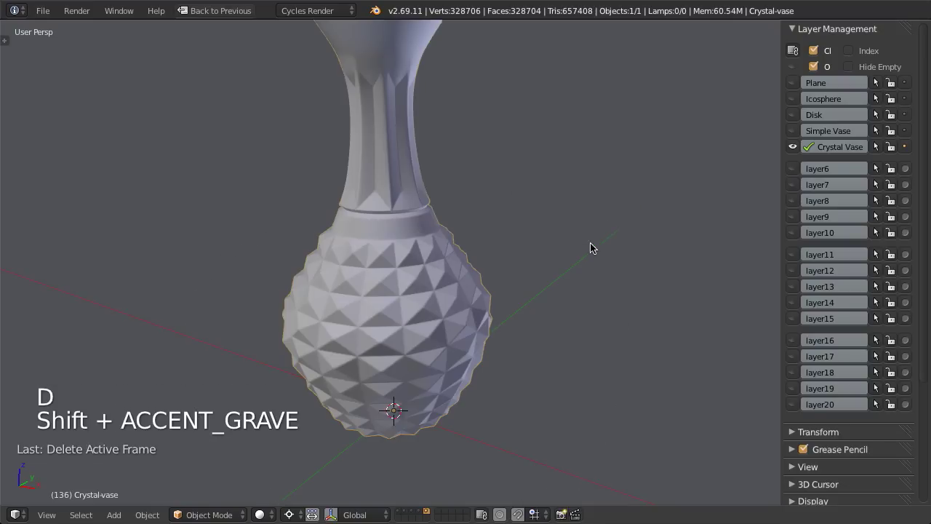
click(797, 131)
click(311, 332)
scroll(311, 332, down, 2)
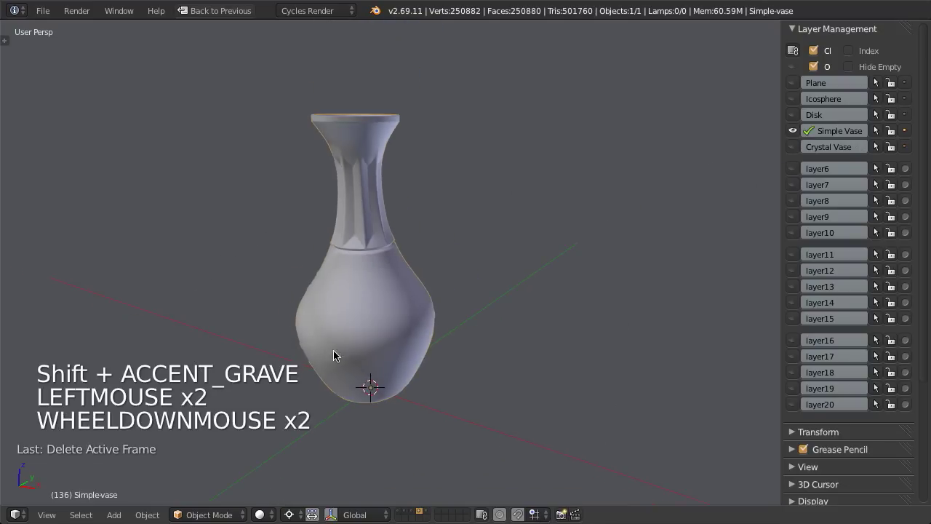
middle_drag(311, 332, 473, 339)
key(KP_1)
key(KP_5)
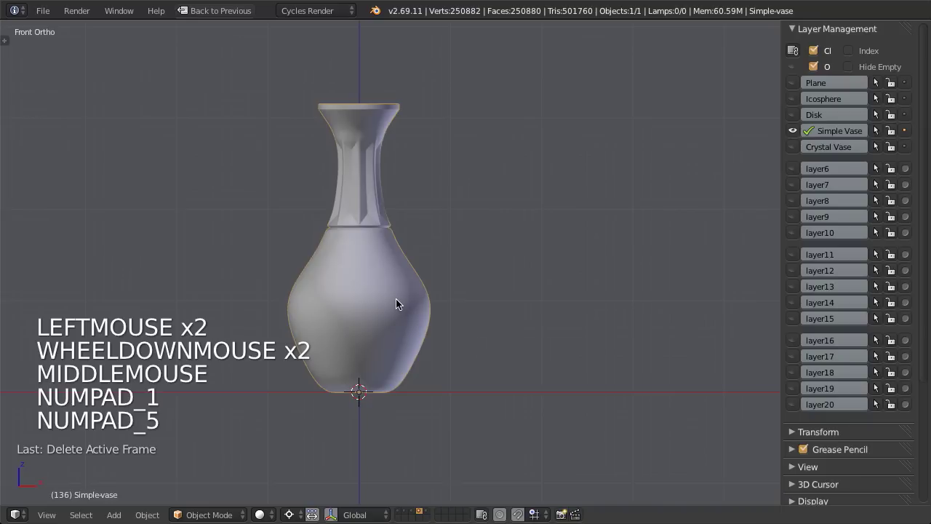
scroll(398, 302, up, 2)
shift+middle_drag(398, 301, 608, 319)
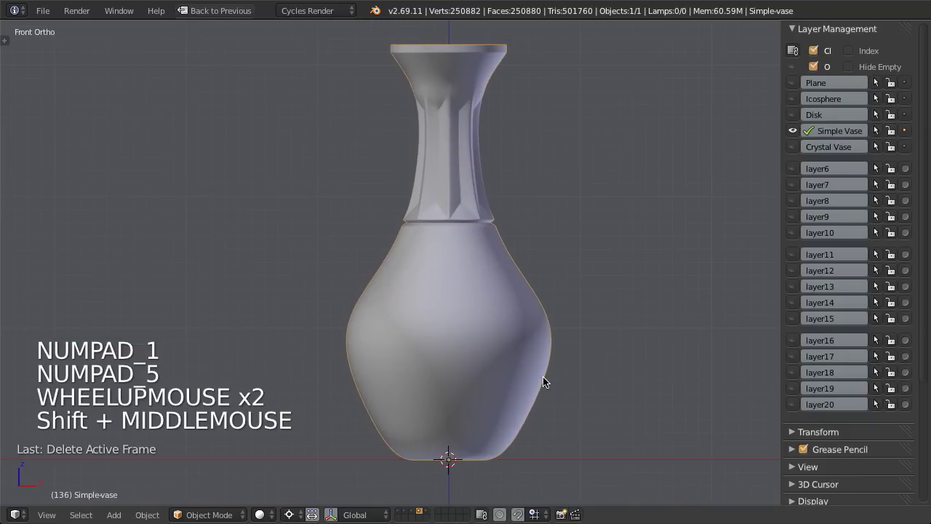
Clear the vase's mesh selection, then briefly compare with the Crystal Vase layer before returning
key(Tab)
key(a)
key(a)
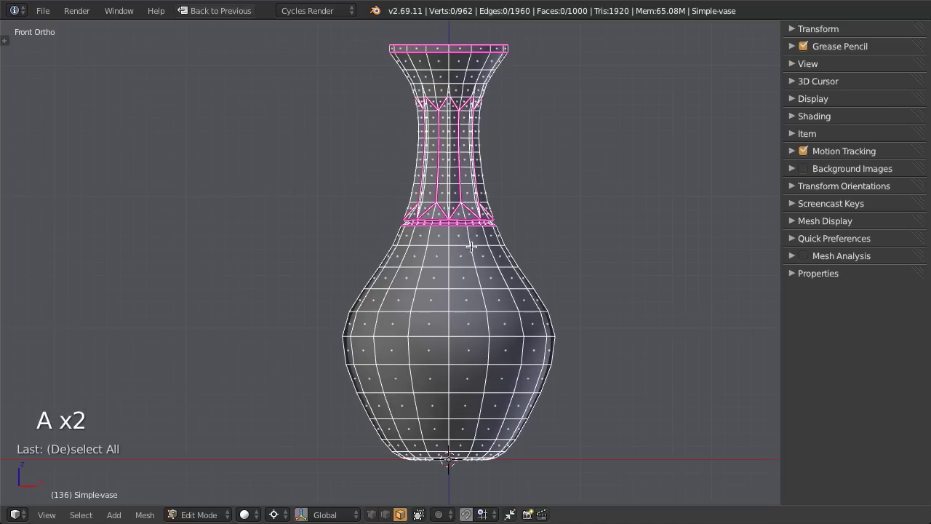
key(Tab)
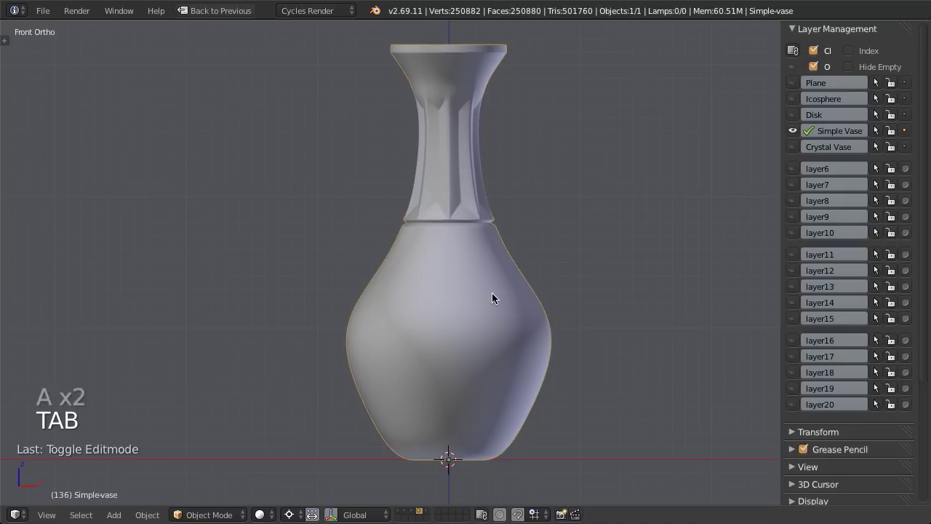
click(795, 147)
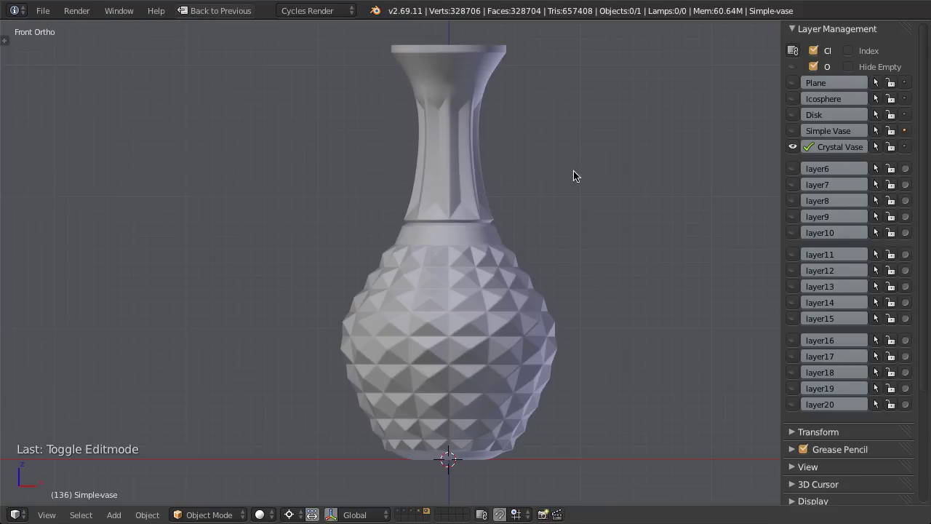
click(793, 131)
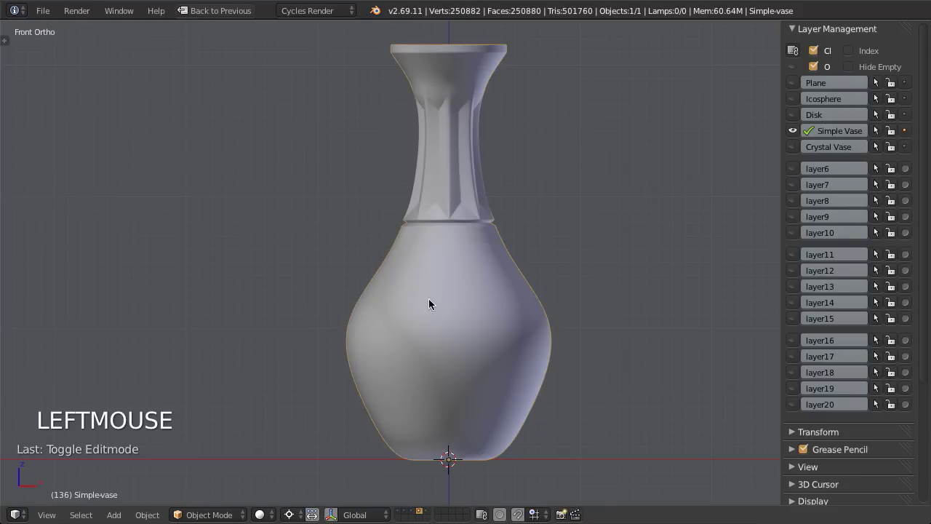
In Edit Mode, select the face rings from below the neck down to the vase bottom
key(Tab)
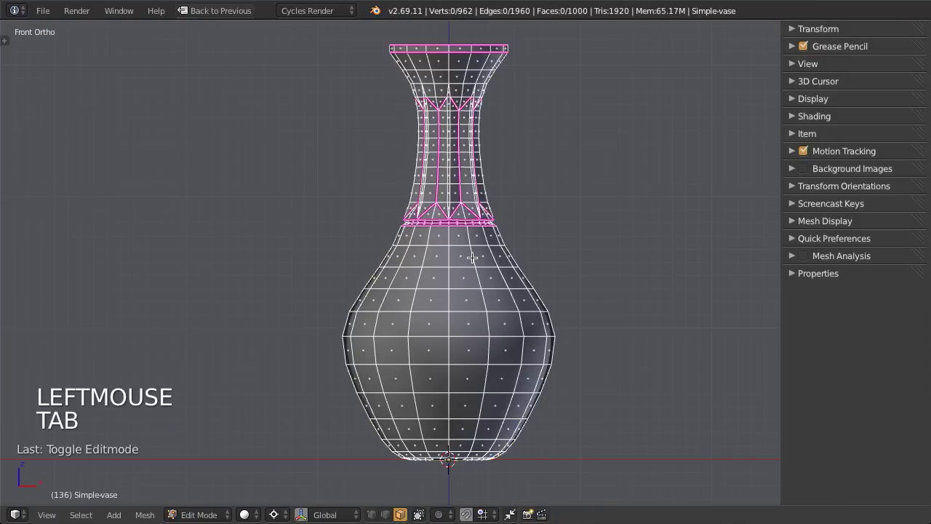
alt+click(472, 240)
alt+shift+click(473, 254)
alt+shift+click(481, 294)
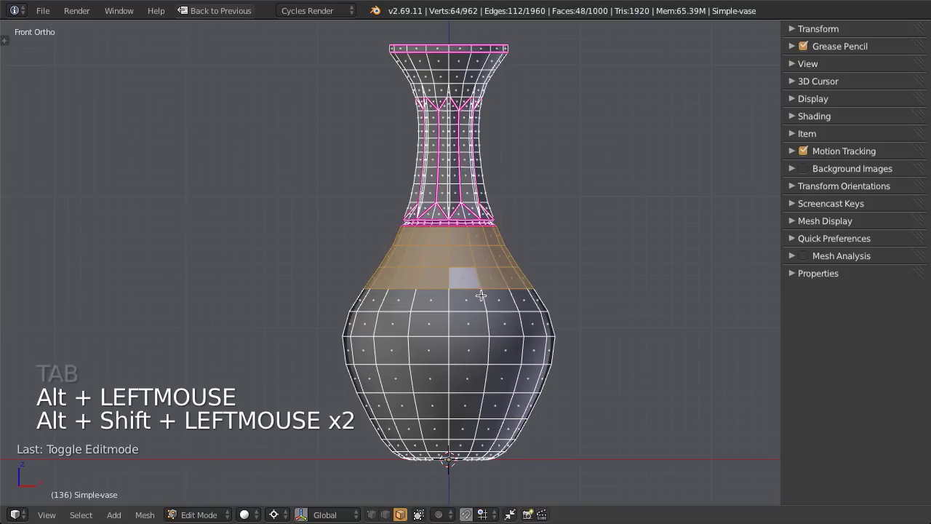
alt+shift+click(487, 338)
alt+shift+click(487, 327)
alt+shift+click(486, 336)
alt+shift+click(486, 336)
alt+shift+click(486, 336)
alt+shift+click(483, 331)
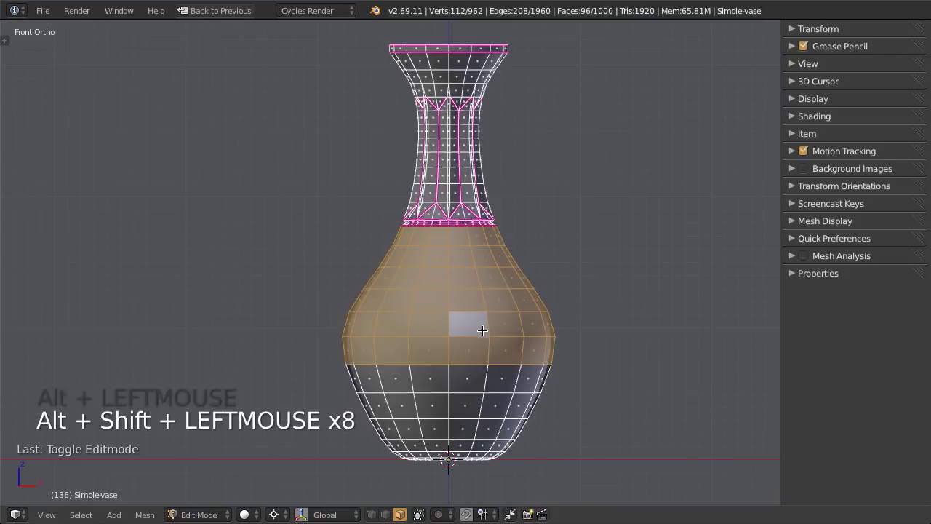
alt+shift+click(483, 380)
alt+shift+click(483, 410)
alt+shift+click(474, 435)
alt+shift+click(473, 445)
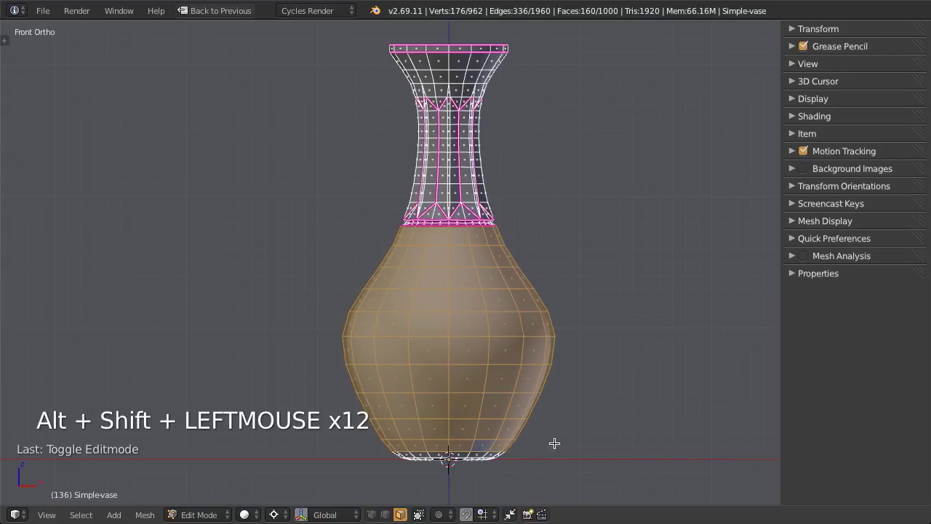
shift+middle_drag(554, 443, 584, 393)
Poke the selected body faces into pyramids with a Poke Offset of 0.08
key(alt+p)
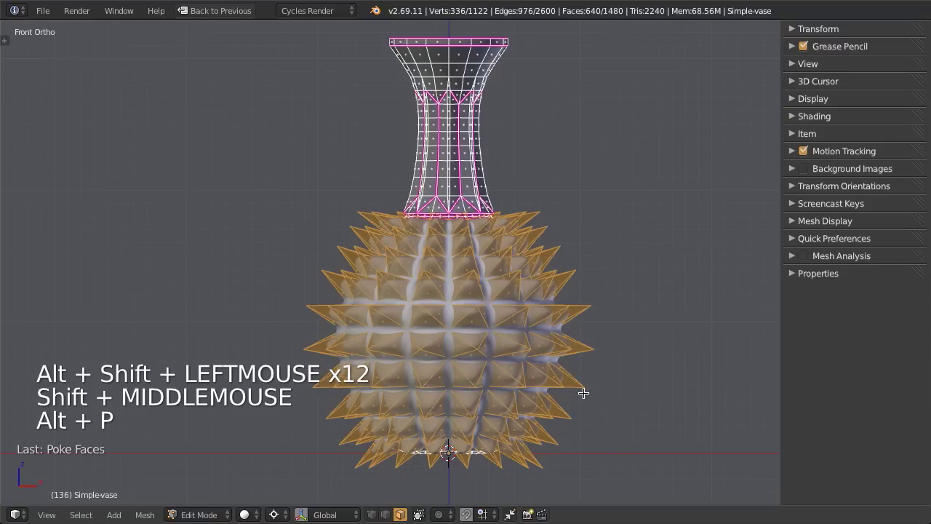
key(F6)
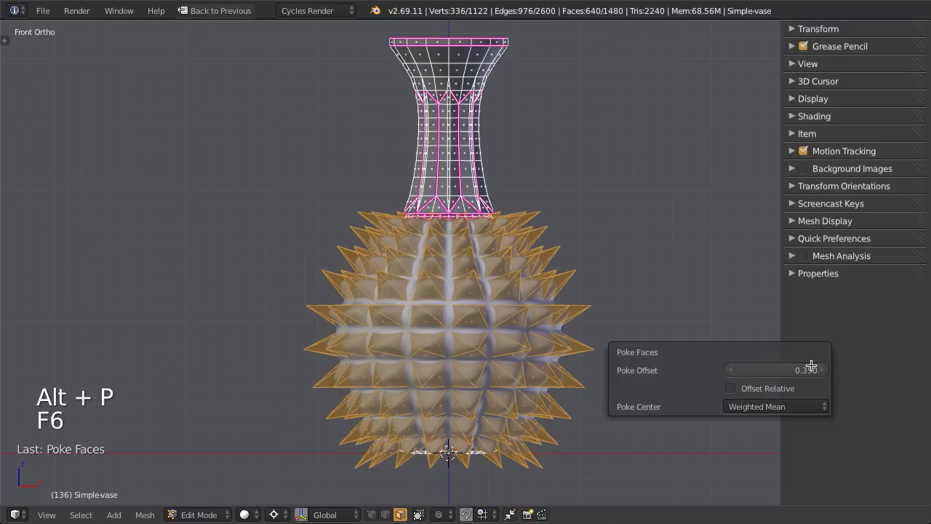
click(772, 370)
key(BackSpace)
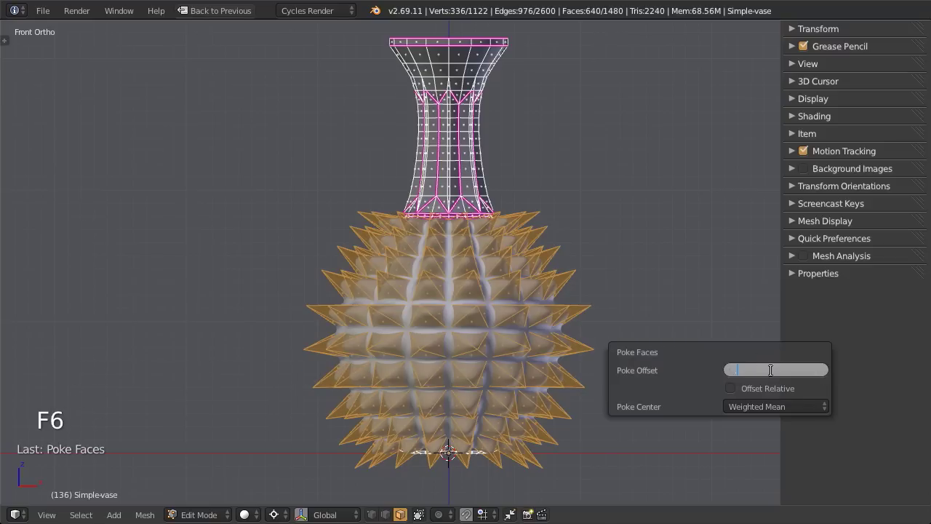
text(0.05)
key(Return)
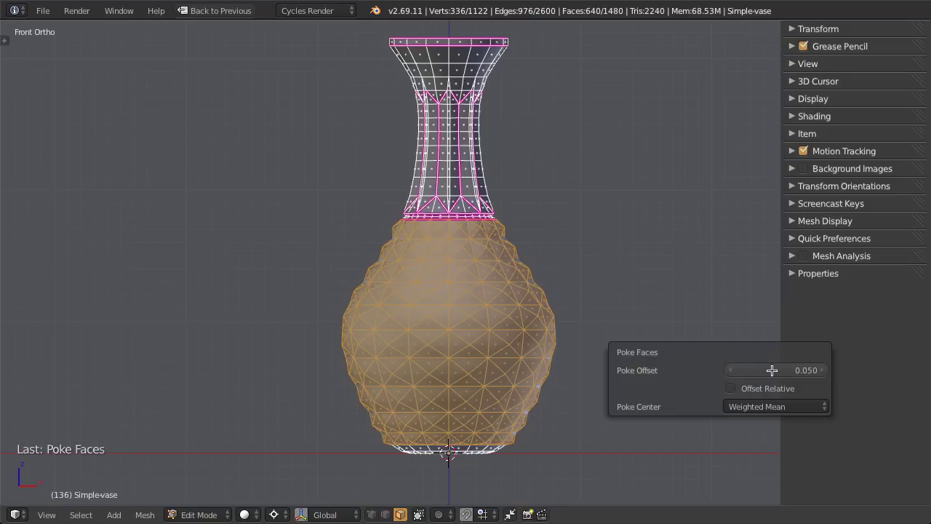
click(822, 370)
click(822, 371)
click(821, 370)
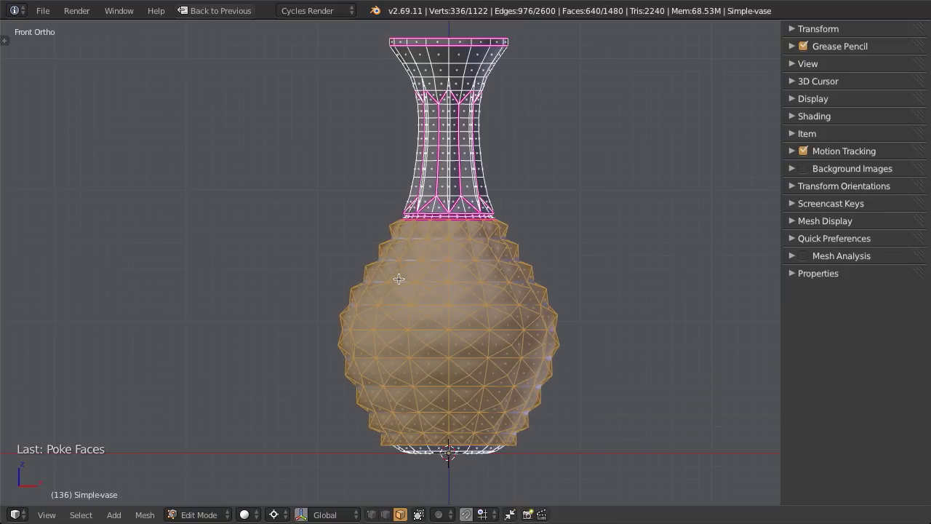
scroll(398, 279, up, 1)
middle_drag(399, 279, 550, 292)
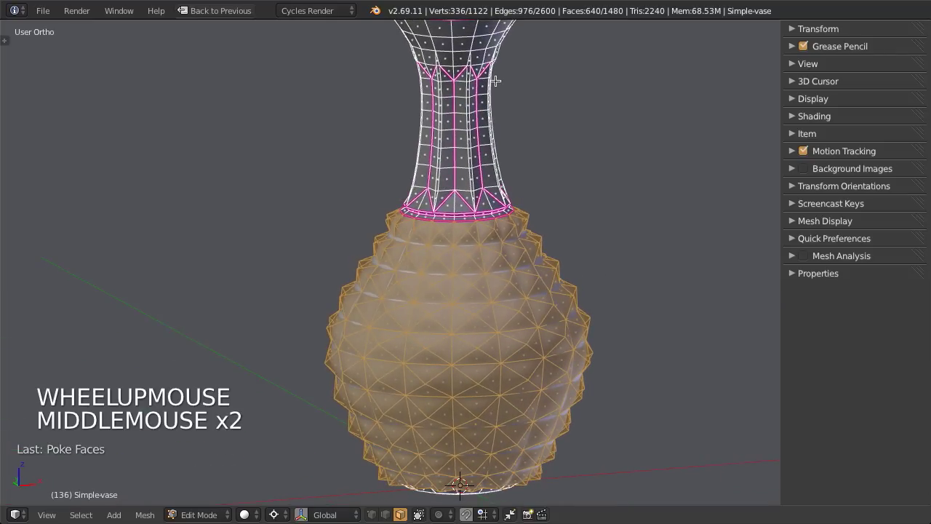
scroll(523, 218, down, 2)
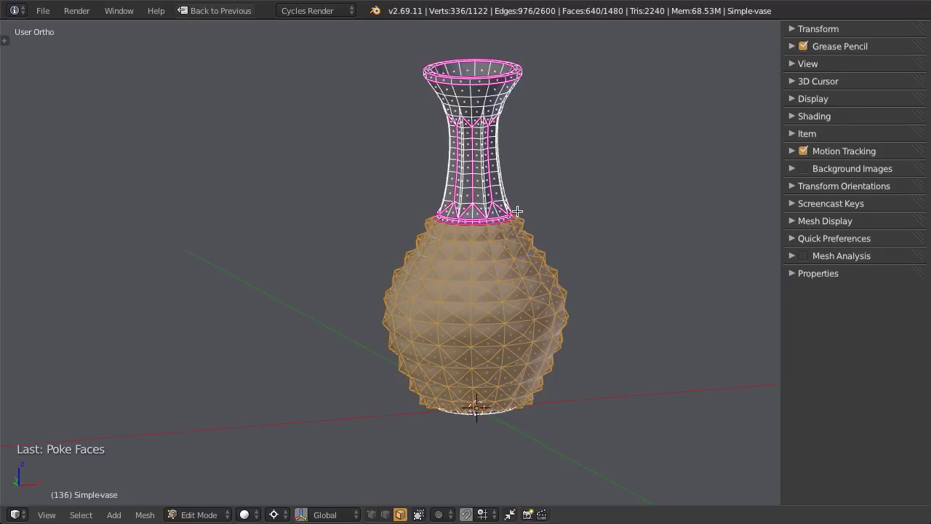
Crease the selected body edges fully and return to Object Mode to view the studs
key(shift+e)
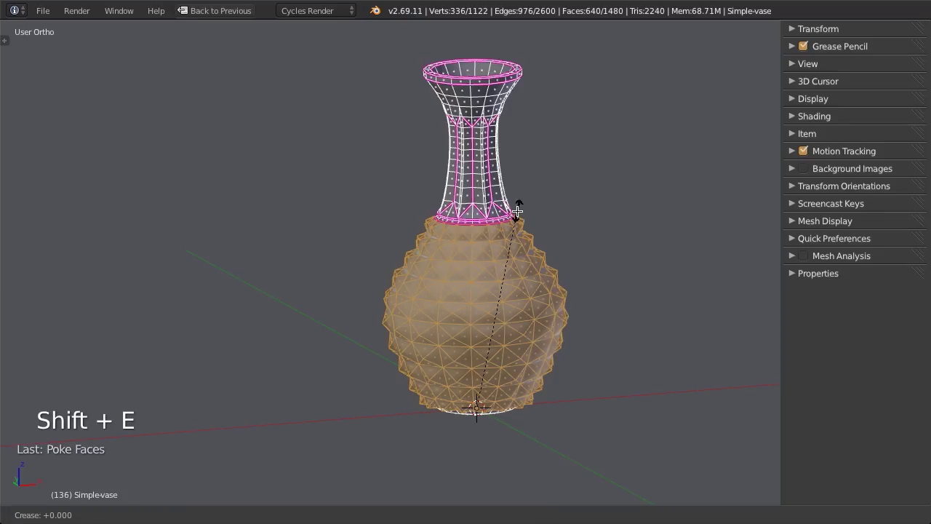
click(516, 211)
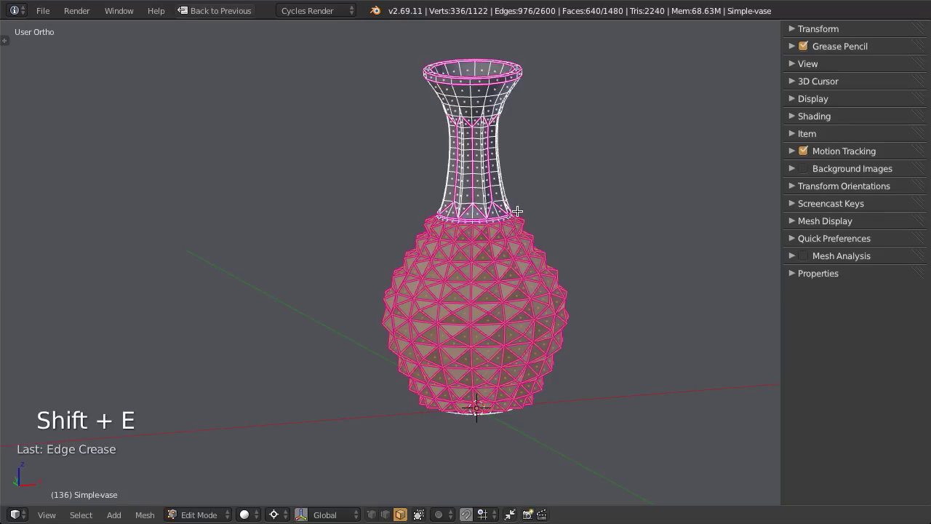
scroll(495, 266, up, 1)
key(Tab)
middle_drag(483, 297, 501, 293)
Restore the full layout and show the vase's Subdivision Surface modifier settings
scroll(408, 259, down, 3)
scroll(504, 288, up, 4)
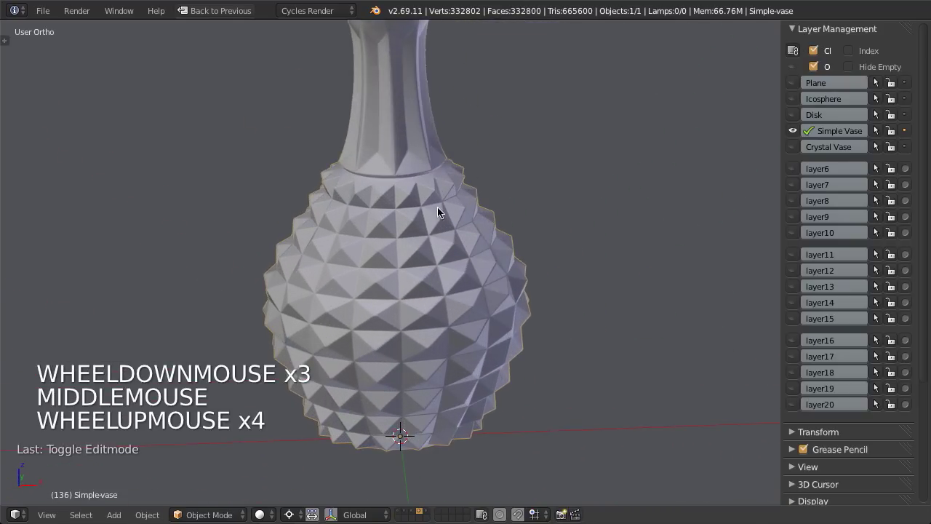
scroll(429, 229, up, 1)
key(shift+space)
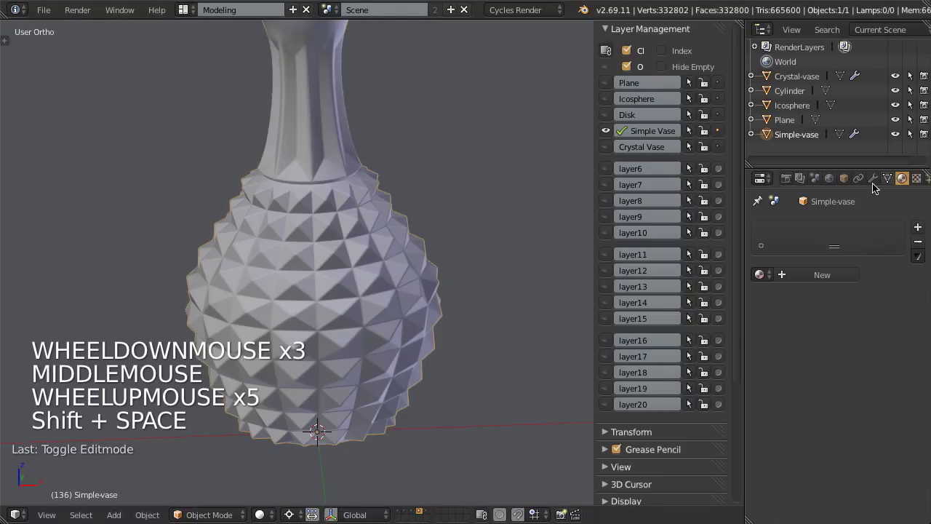
click(873, 182)
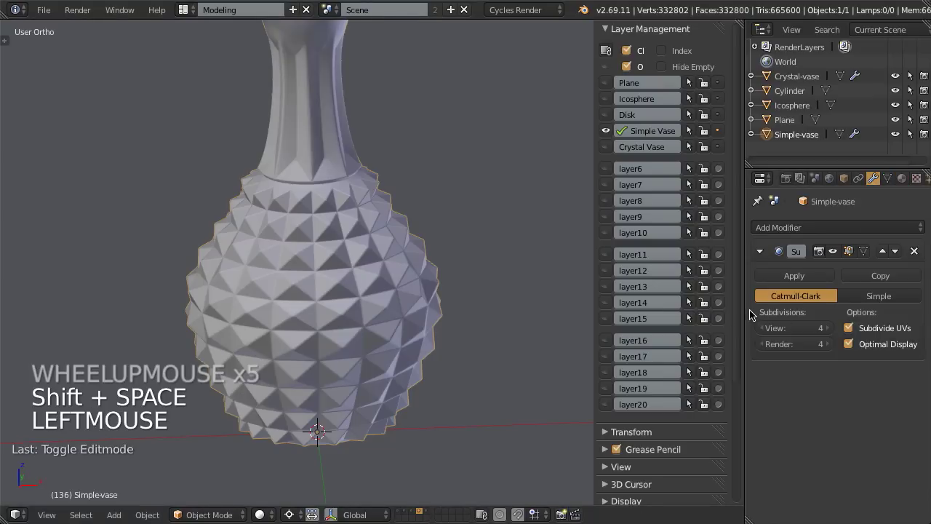
shift+middle_drag(517, 318, 529, 369)
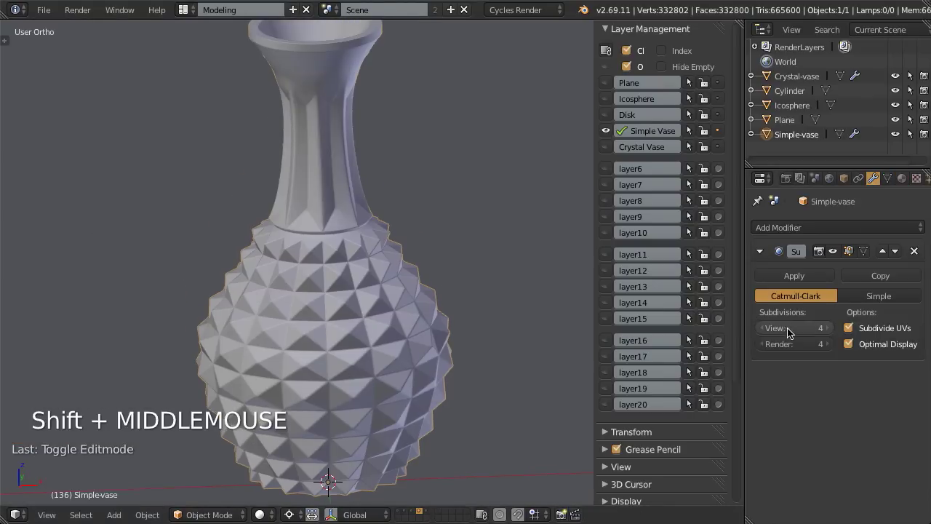
Drop viewport subdivisions to 2, raise them back to 4, and view the vase from the front
click(761, 328)
click(762, 328)
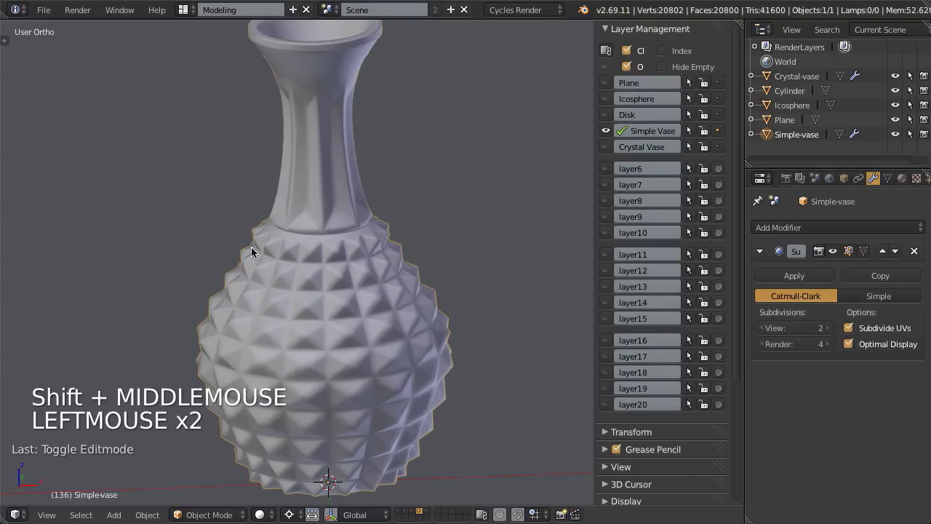
click(827, 328)
click(827, 328)
shift+middle_drag(156, 327, 247, 290)
key(KP_1)
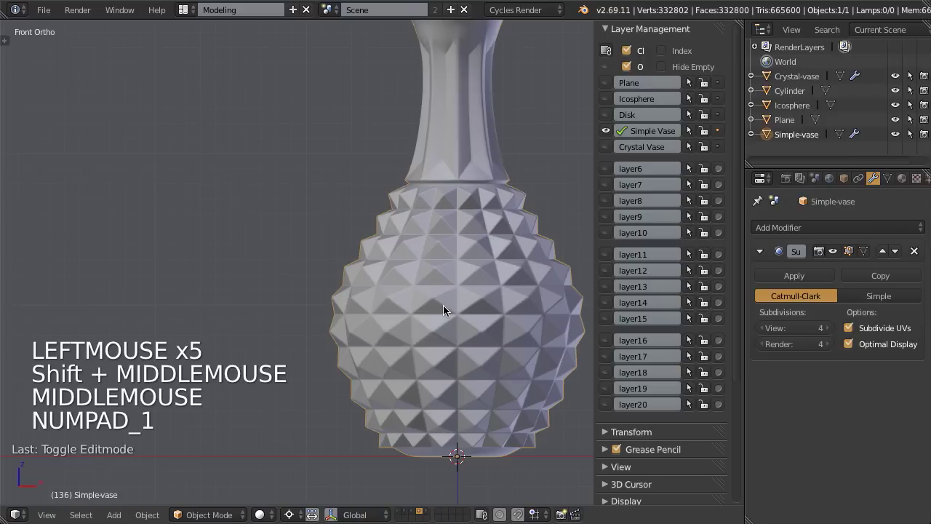
scroll(443, 305, down, 2)
shift+middle_drag(496, 312, 451, 333)
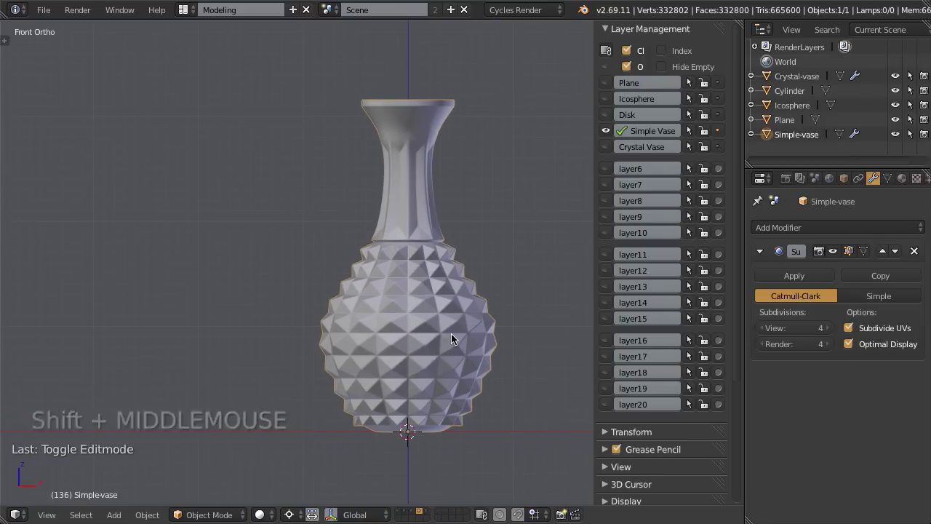
In Edit Mode, undo the crease and poke to restore the smooth 160-face quad bulb
key(Tab)
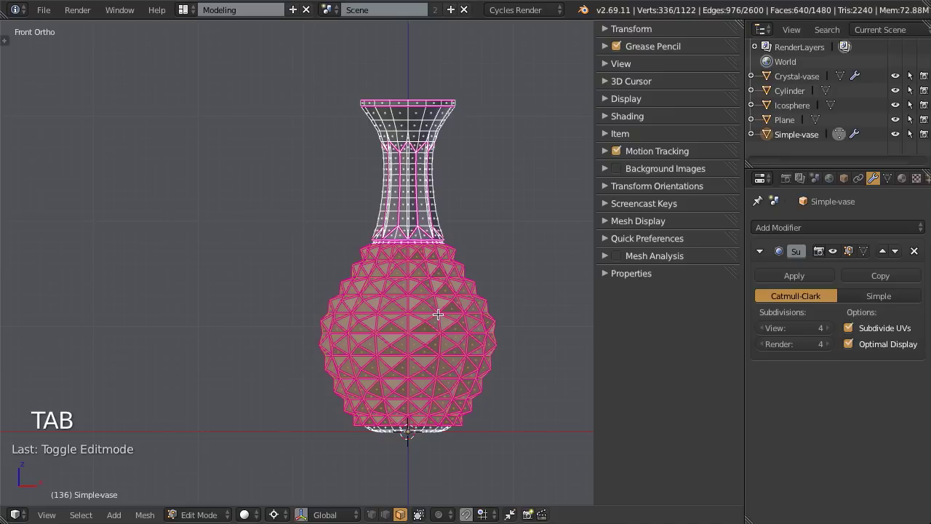
key(ctrl+z)
key(ctrl+z)
key(ctrl+z)
key(ctrl+z)
scroll(437, 314, up, 1)
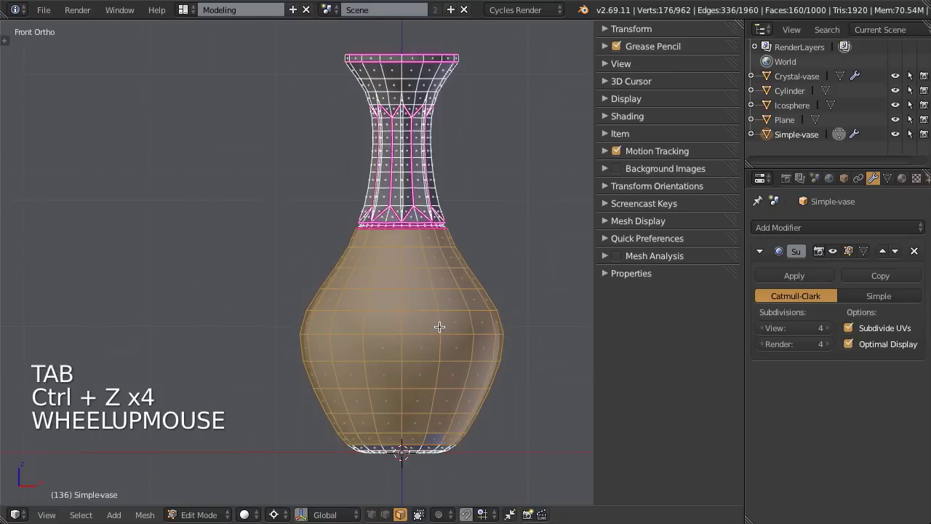
scroll(440, 326, up, 1)
shift+middle_drag(441, 327, 480, 365)
key(n)
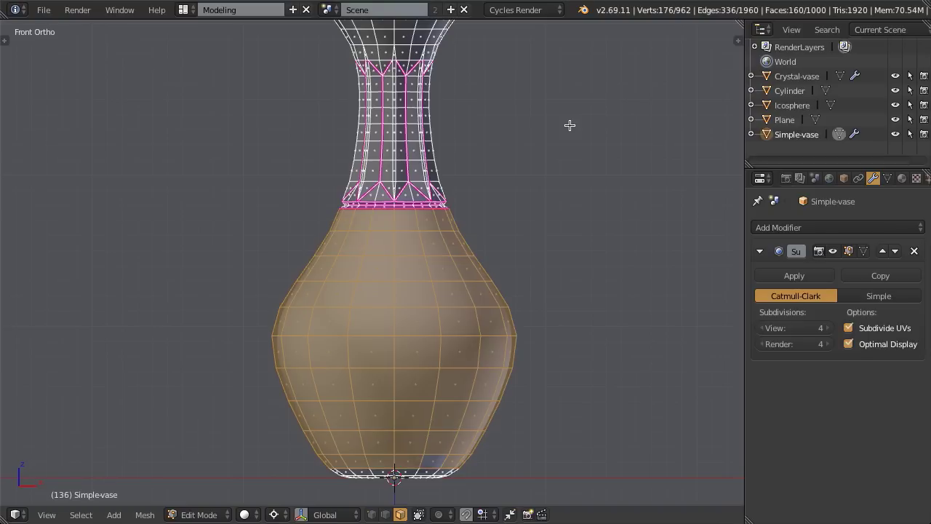
Start an inset on the body faces, cancel it, then inset them again and confirm
key(i)
right_click(569, 125)
key(F6)
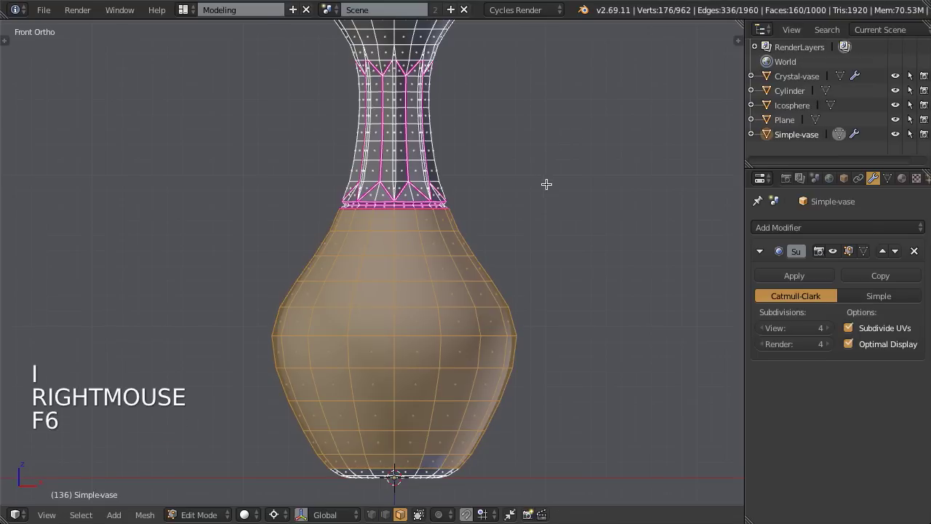
scroll(530, 208, down, 3)
scroll(530, 208, up, 3)
key(i)
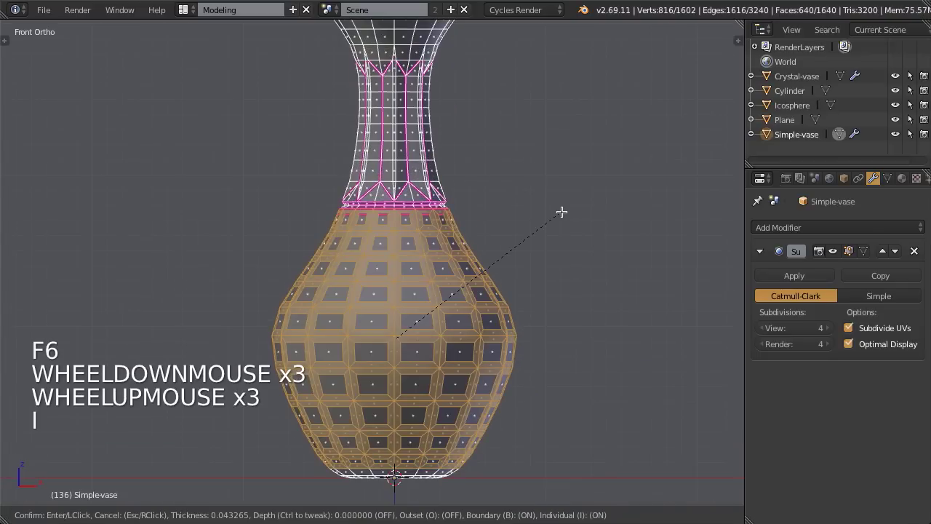
click(561, 212)
Keep Individual inset enabled and set Thickness 0.0730 and Depth 0.0619 in the redo panel
key(F6)
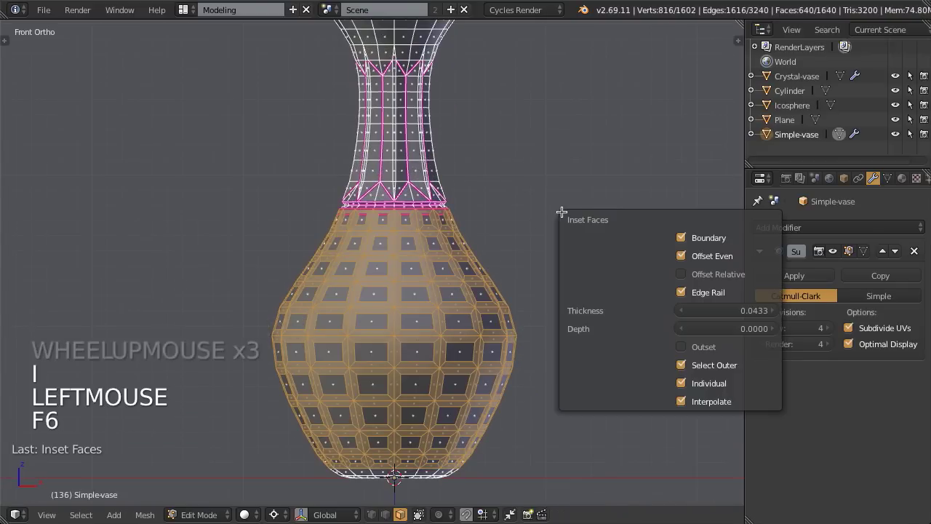
click(703, 384)
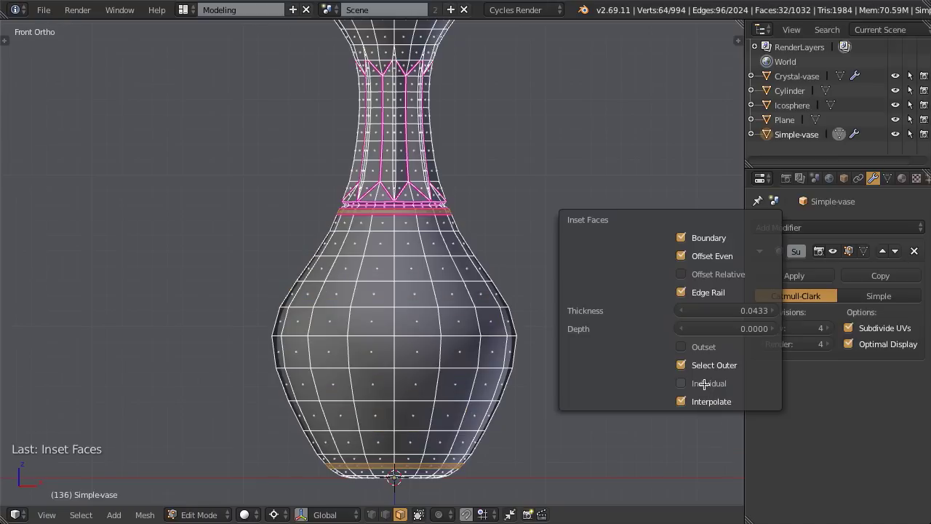
click(703, 383)
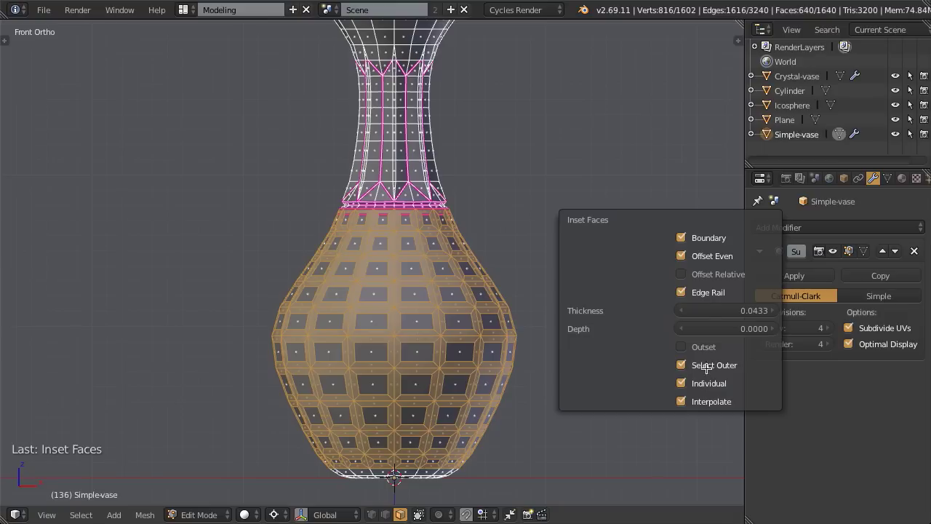
drag(736, 310, 727, 329)
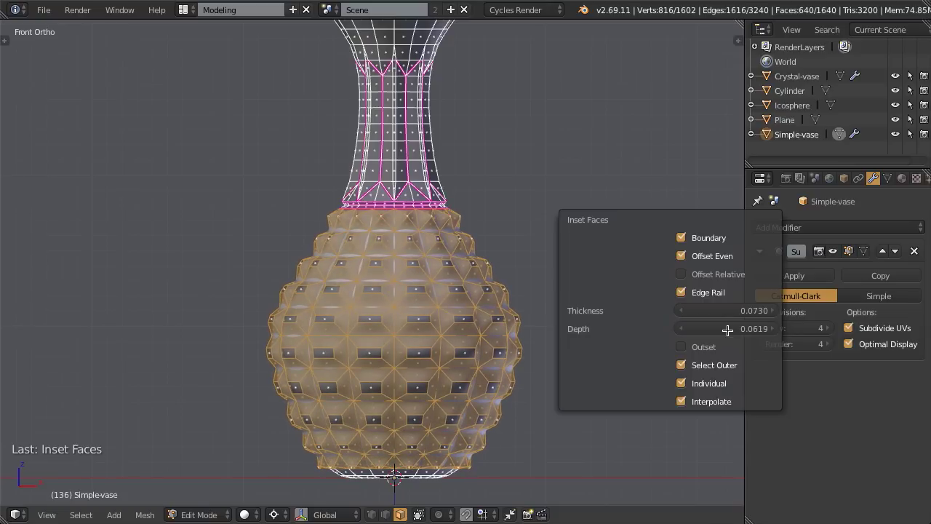
middle_drag(422, 280, 448, 286)
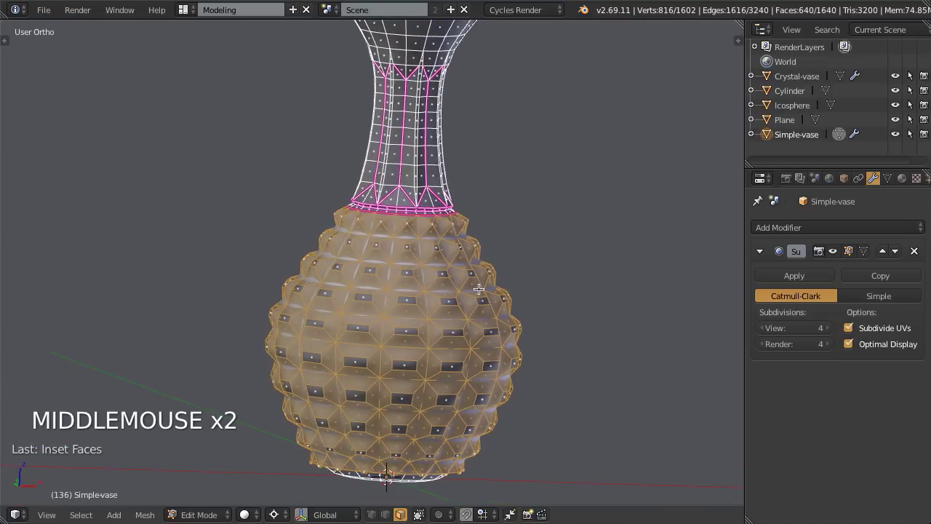
key(F6)
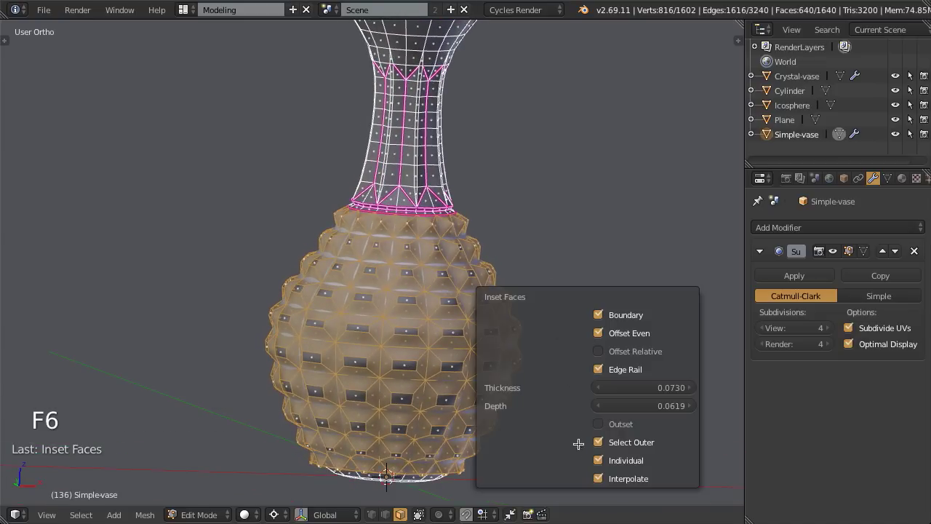
Uncheck Select Outer so only the inner inset faces stay selected
click(629, 442)
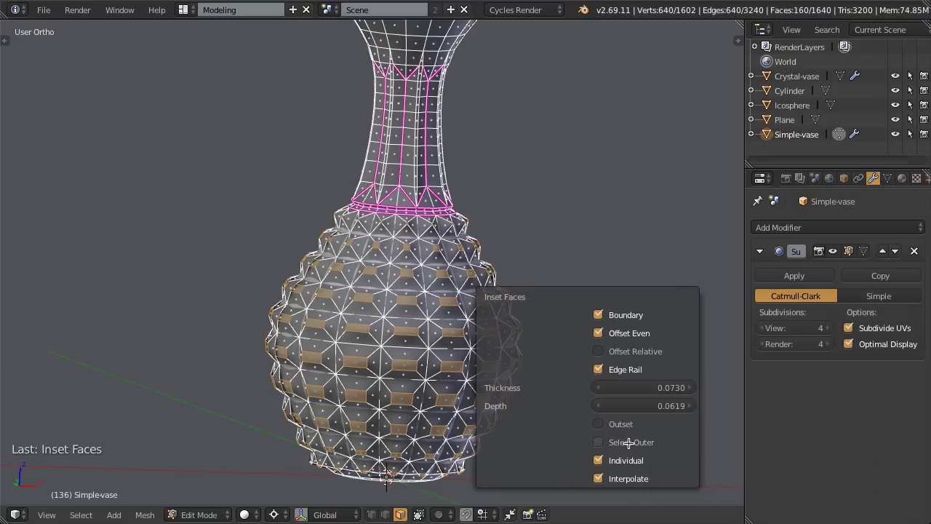
scroll(536, 299, up, 2)
scroll(536, 299, up, 1)
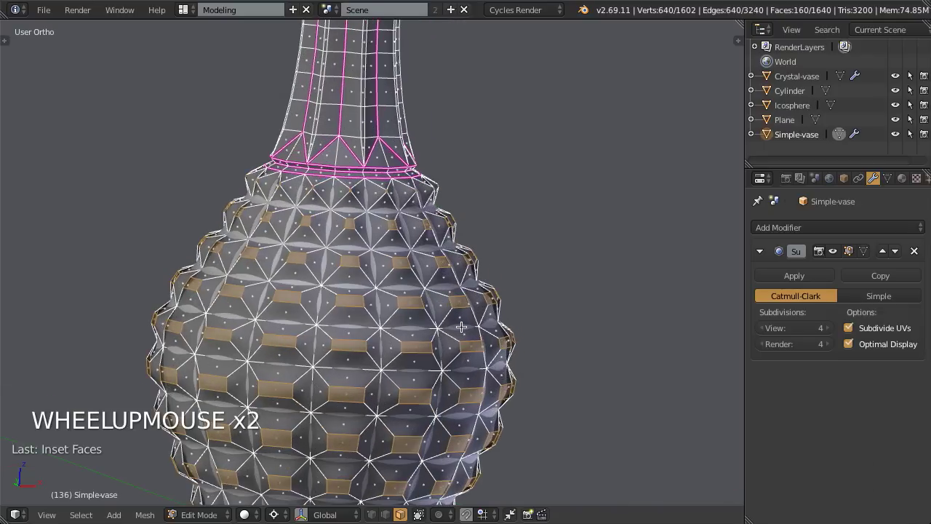
middle_drag(461, 327, 595, 212)
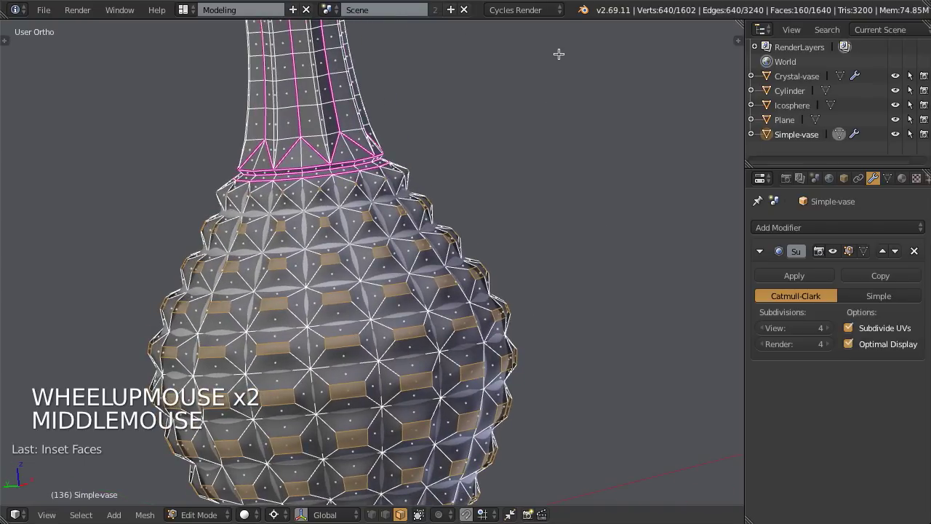
Edge Collapse the inner inset faces into points and orbit to inspect the triangulated body
key(x)
click(565, 211)
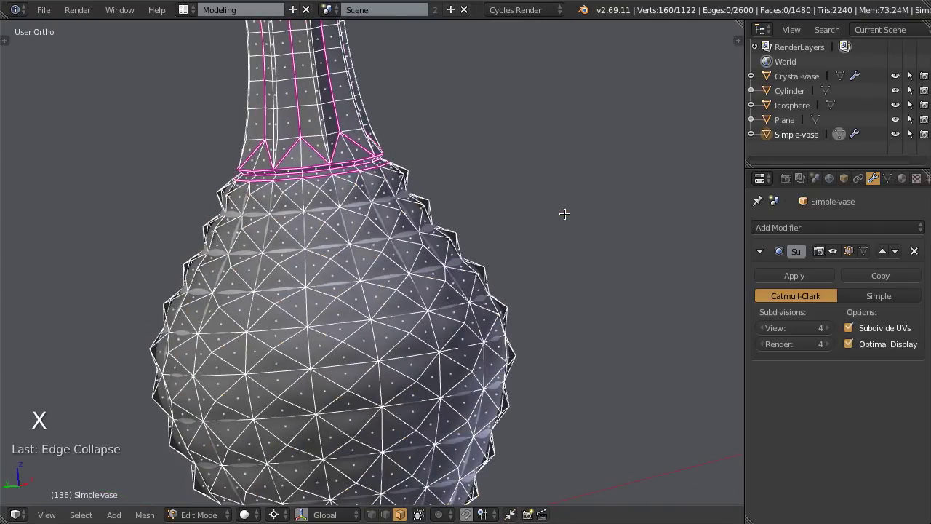
scroll(582, 226, down, 3)
middle_drag(611, 239, 71, 274)
middle_drag(191, 199, 360, 215)
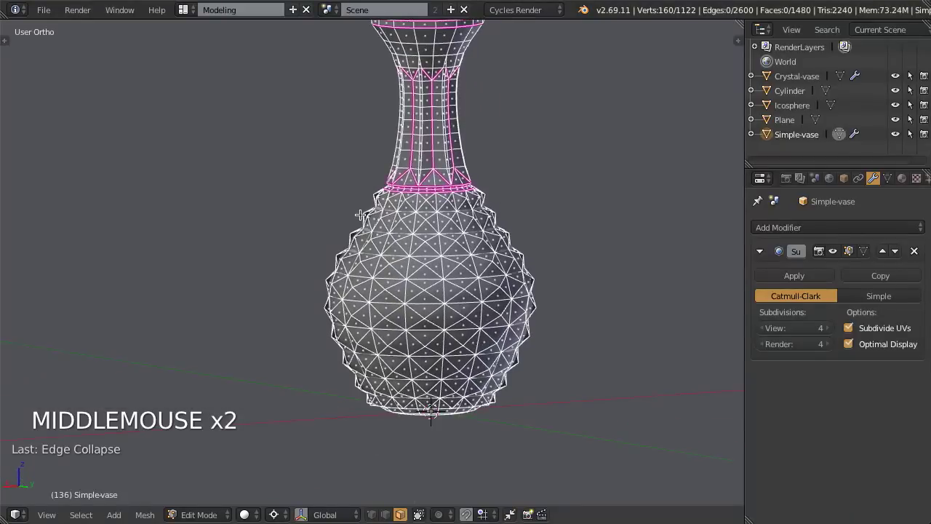
scroll(360, 216, up, 2)
scroll(360, 215, down, 1)
scroll(360, 215, up, 1)
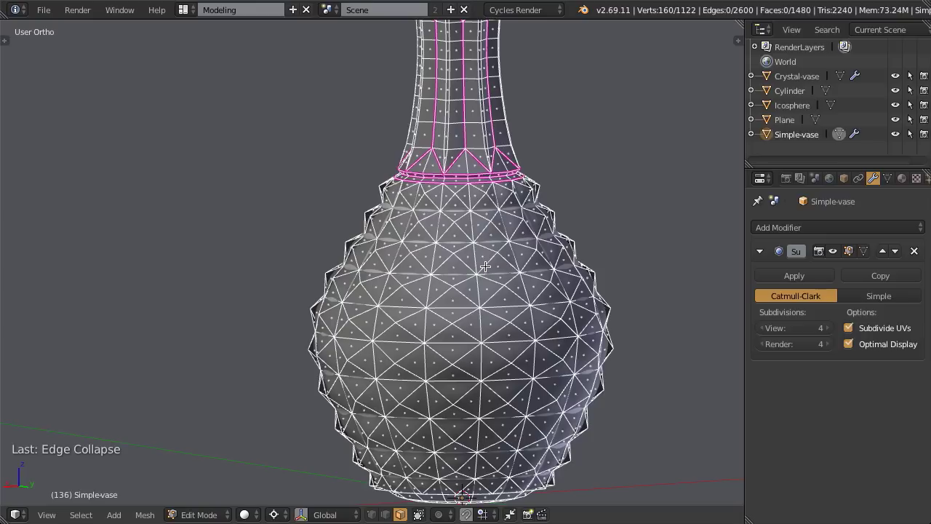
Switch to vertex selection in front view and grow the selection across the vase body
key(KP_1)
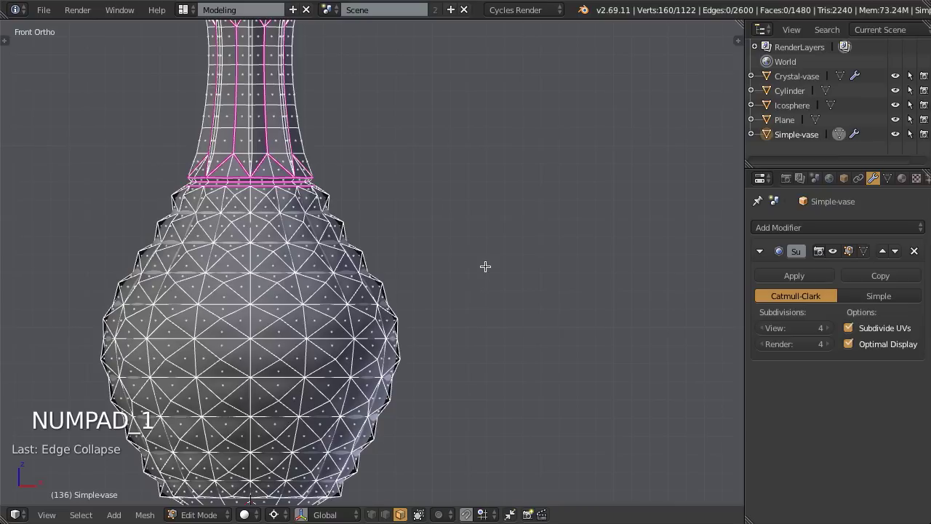
shift+middle_drag(485, 267, 396, 153)
key(ctrl+Tab)
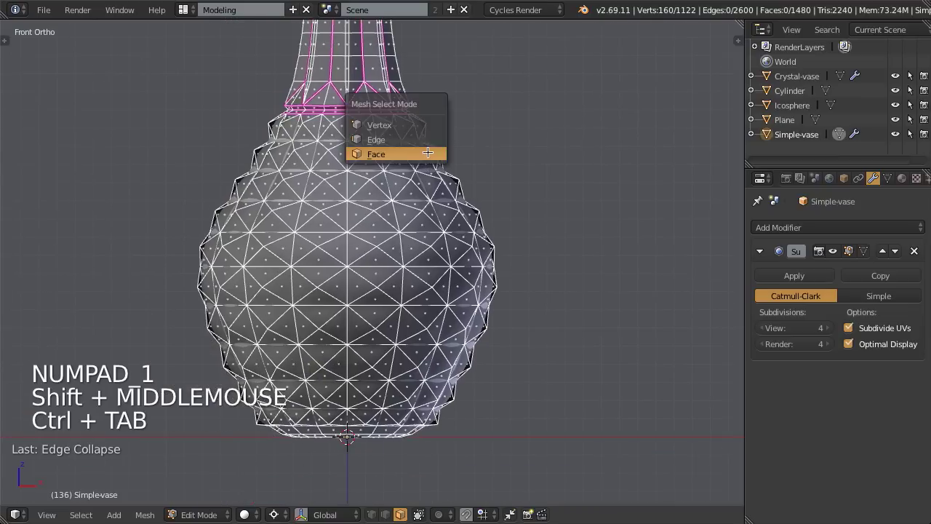
click(398, 126)
key(z)
key(z)
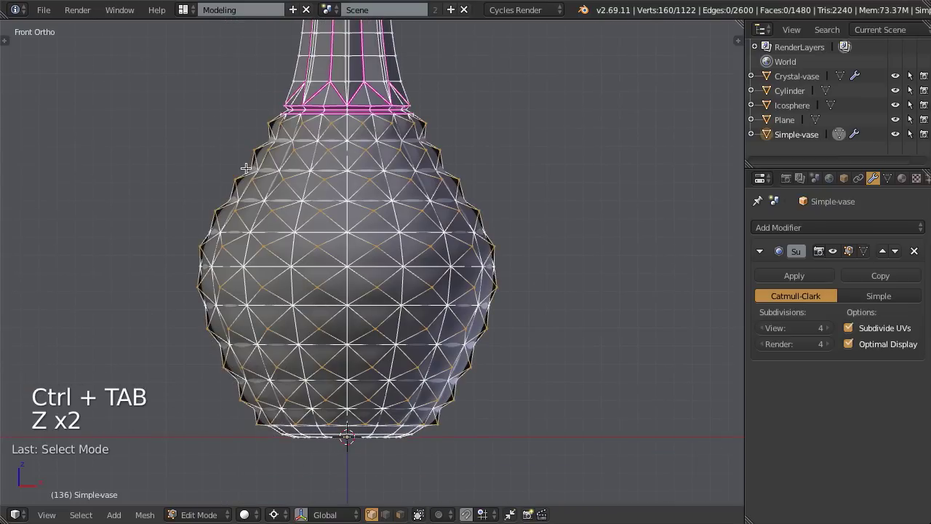
middle_drag(370, 208, 385, 226)
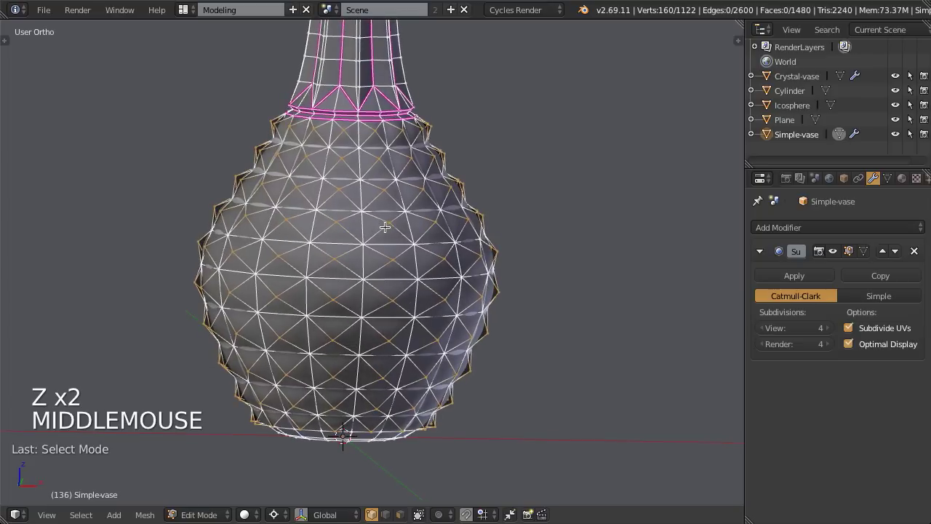
key(ctrl+KP_Add)
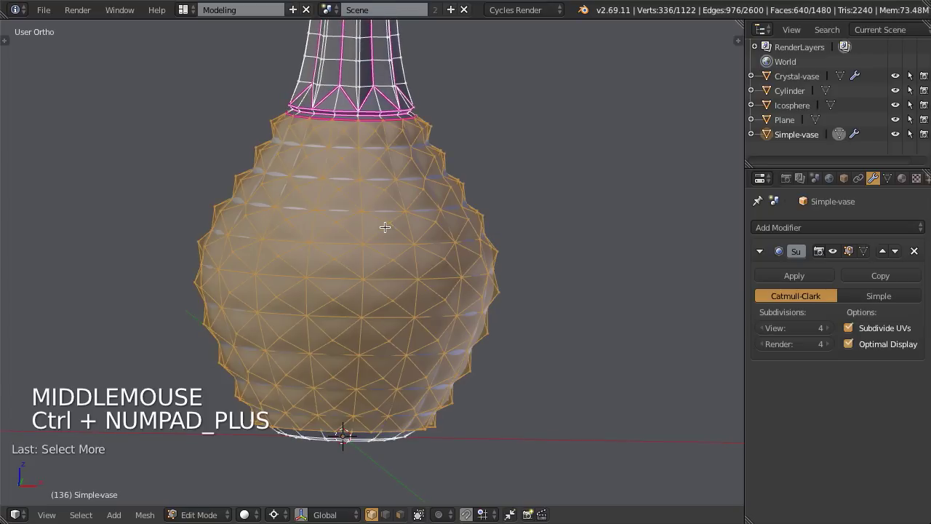
Crease the selected edges, check the result, then undo twice and return to Object Mode
key(shift+e)
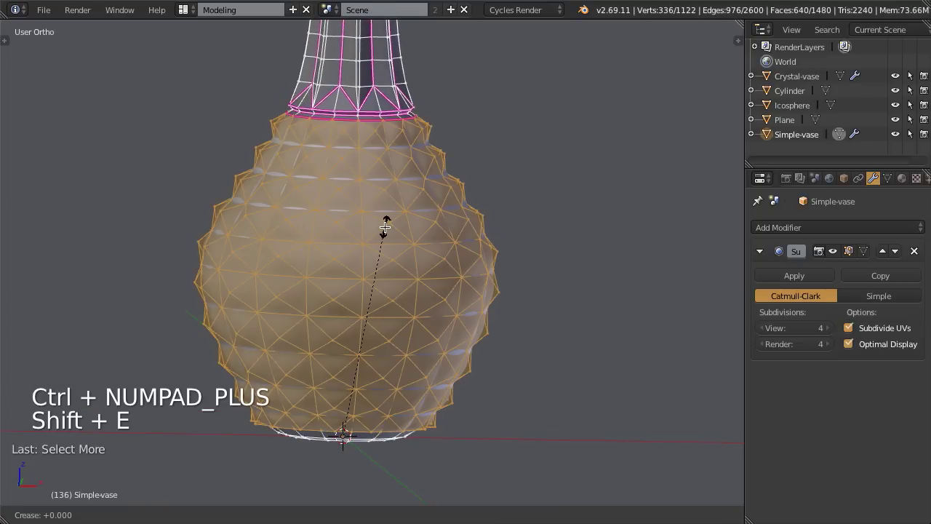
click(384, 225)
key(Tab)
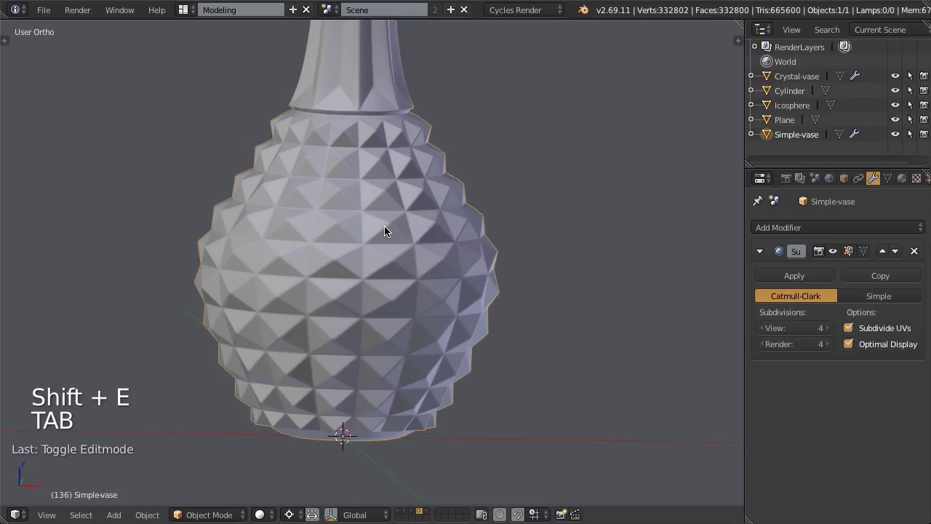
key(Tab)
key(ctrl+z)
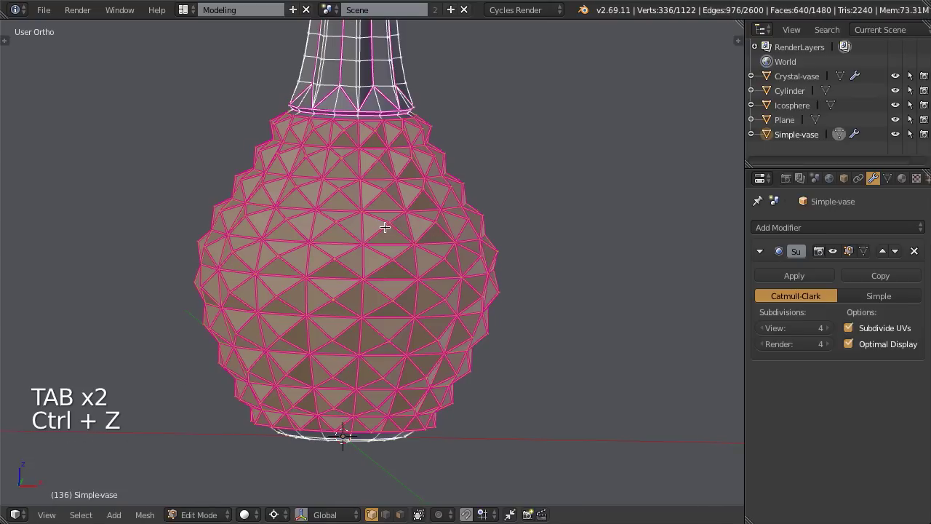
key(ctrl+z)
key(Tab)
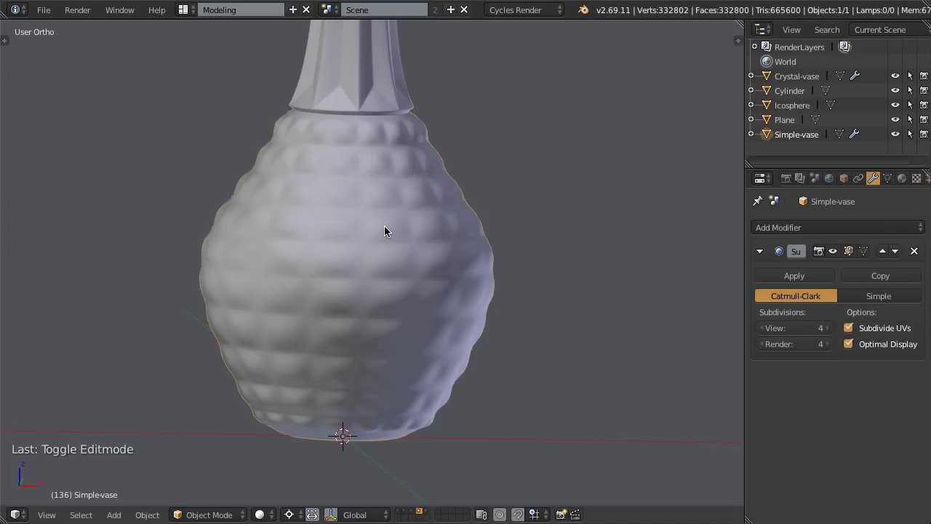
Toggle all layers on and off, try a dissolve, undo it, and leave Edit Mode
key(grave)
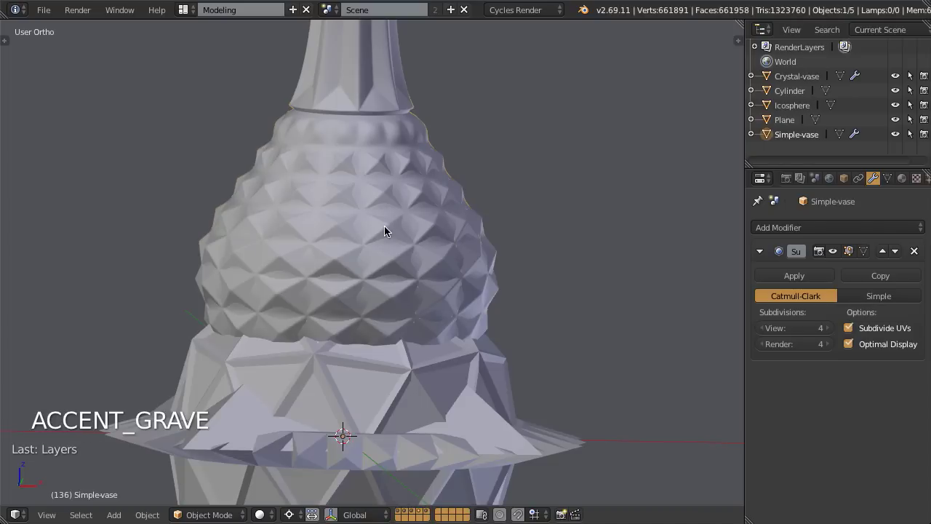
key(grave)
key(Tab)
key(ctrl+x)
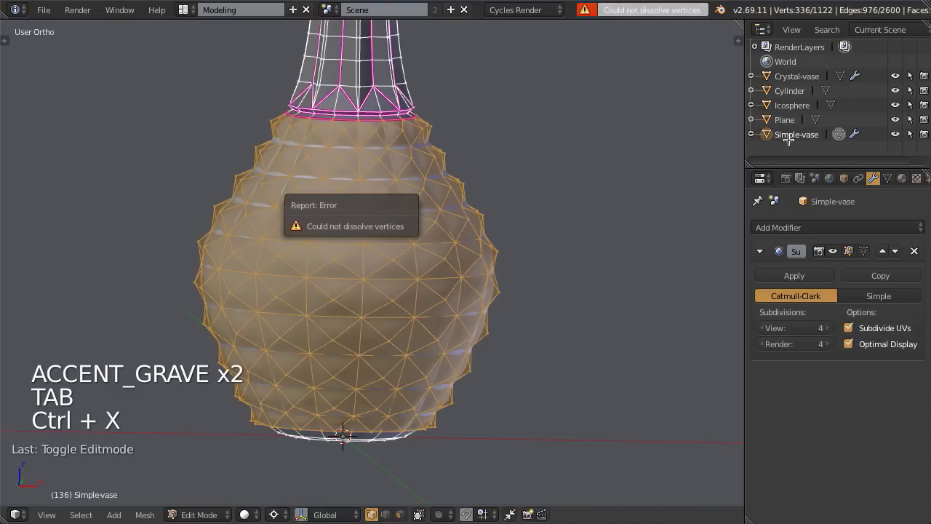
key(ctrl+z)
key(ctrl+z)
key(ctrl+z)
key(ctrl+z)
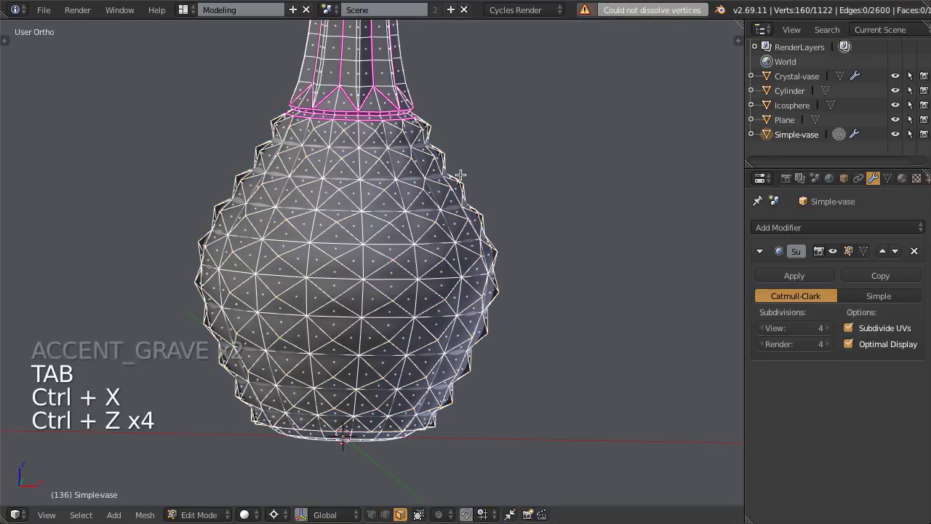
key(ctrl+z)
key(ctrl+z)
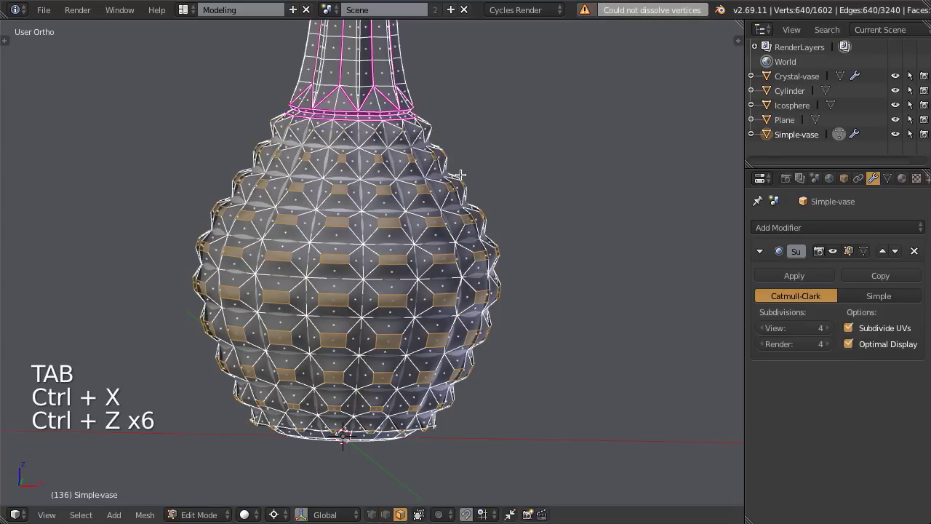
key(ctrl+z)
key(ctrl+z)
key(Tab)
scroll(519, 206, down, 2)
shift+middle_drag(520, 207, 528, 244)
Show only the Crystal Vase layer and orbit around its faceted vase
key(n)
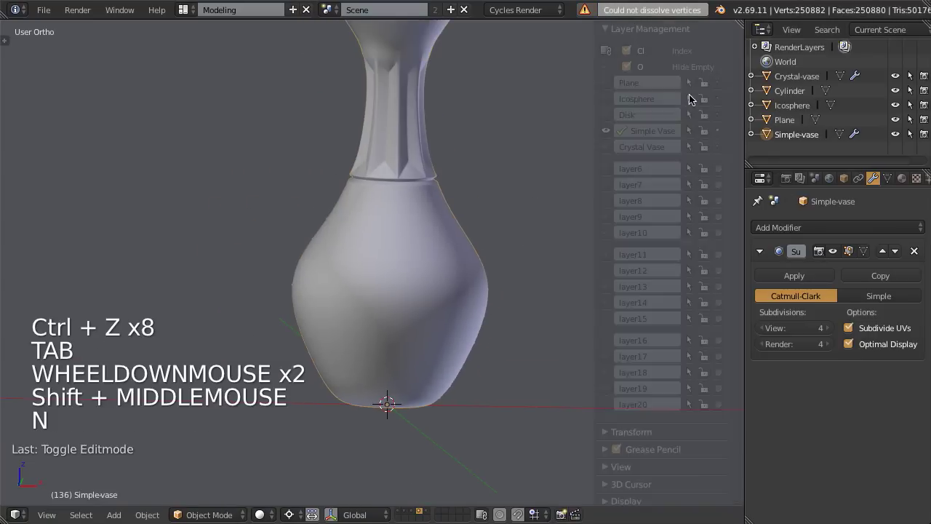
click(605, 146)
scroll(452, 216, down, 4)
middle_drag(453, 217, 357, 170)
scroll(361, 268, up, 3)
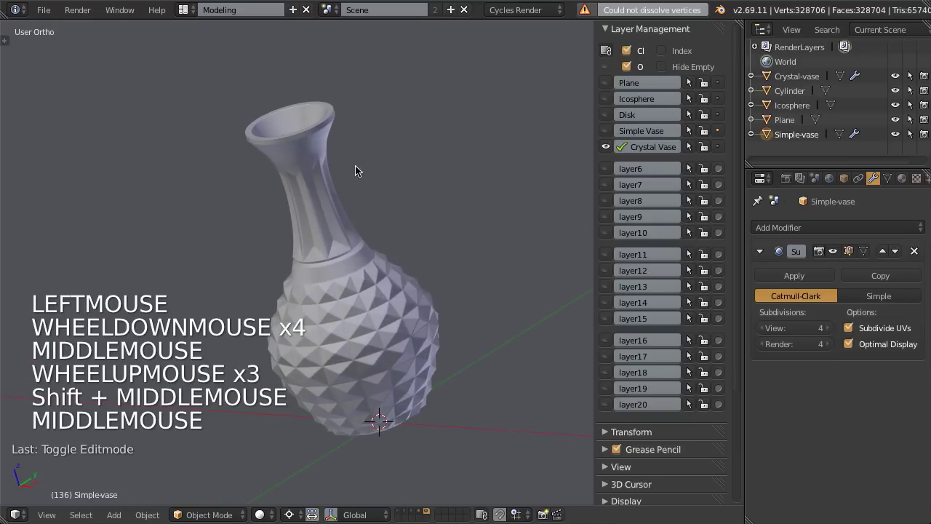